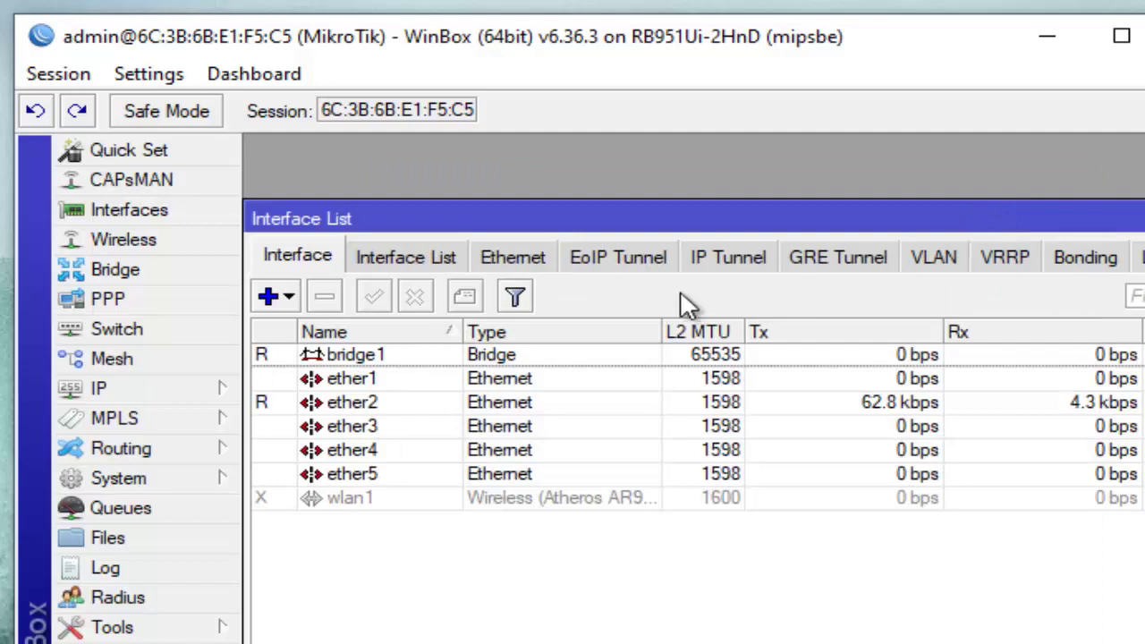
# Step: Review the network diagram and MikroTik configuration list in the PowerPoint slide show, and return to WinBox
pyautogui.click(407, 359)
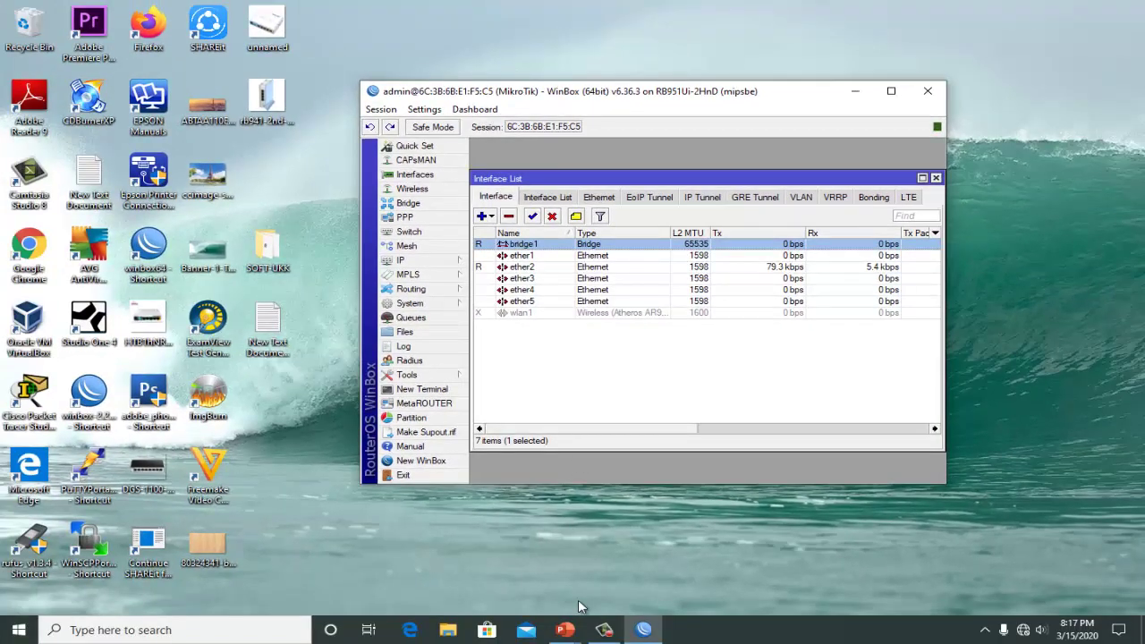
pyautogui.moveTo(566, 630)
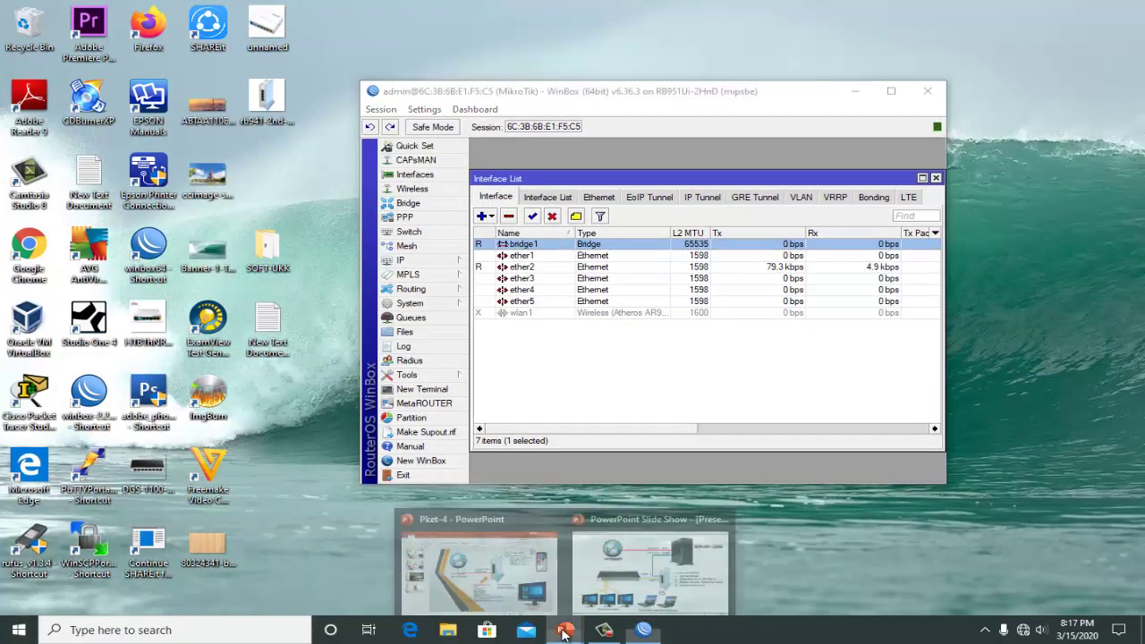
pyautogui.click(644, 550)
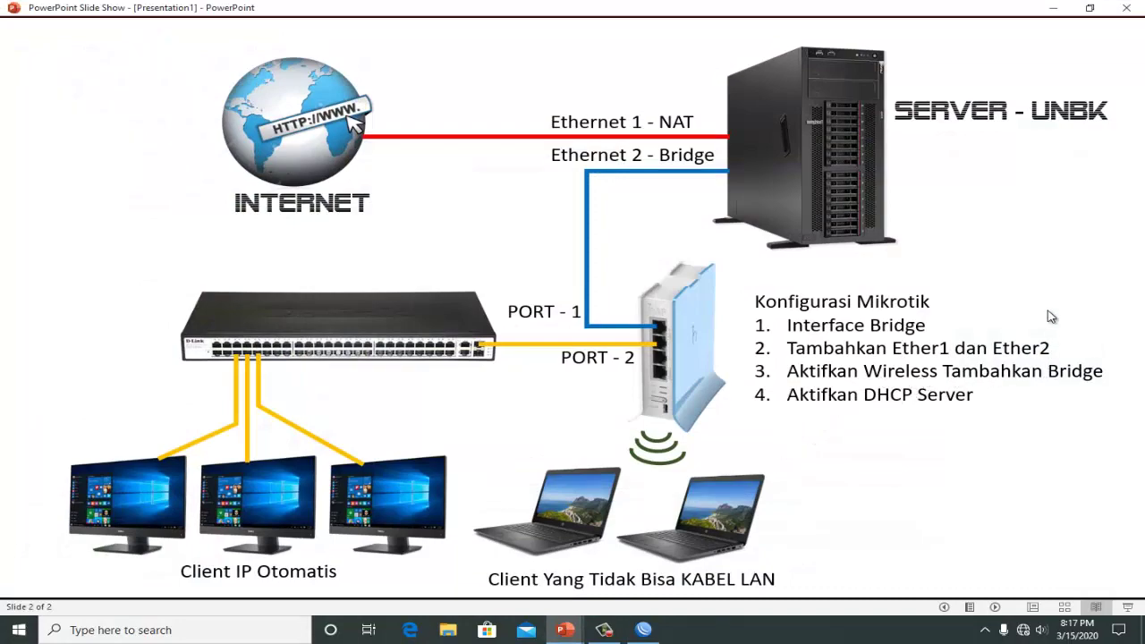
pyautogui.click(1053, 7)
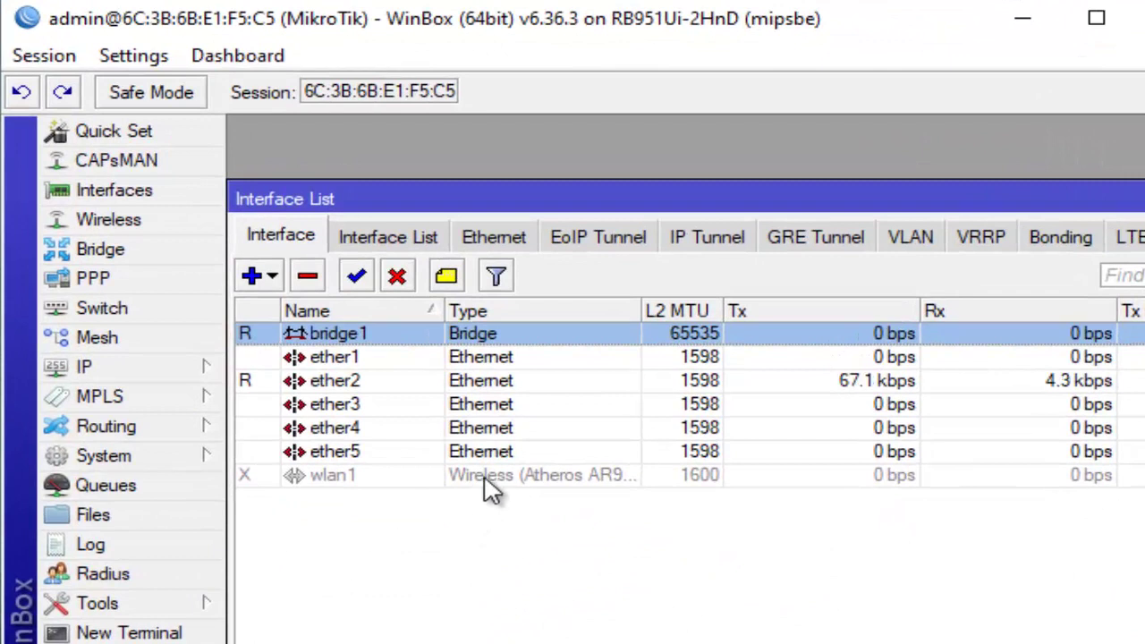
# Step: Enable the wlan1 interface and set its wireless mode to ap bridge
pyautogui.click(556, 367)
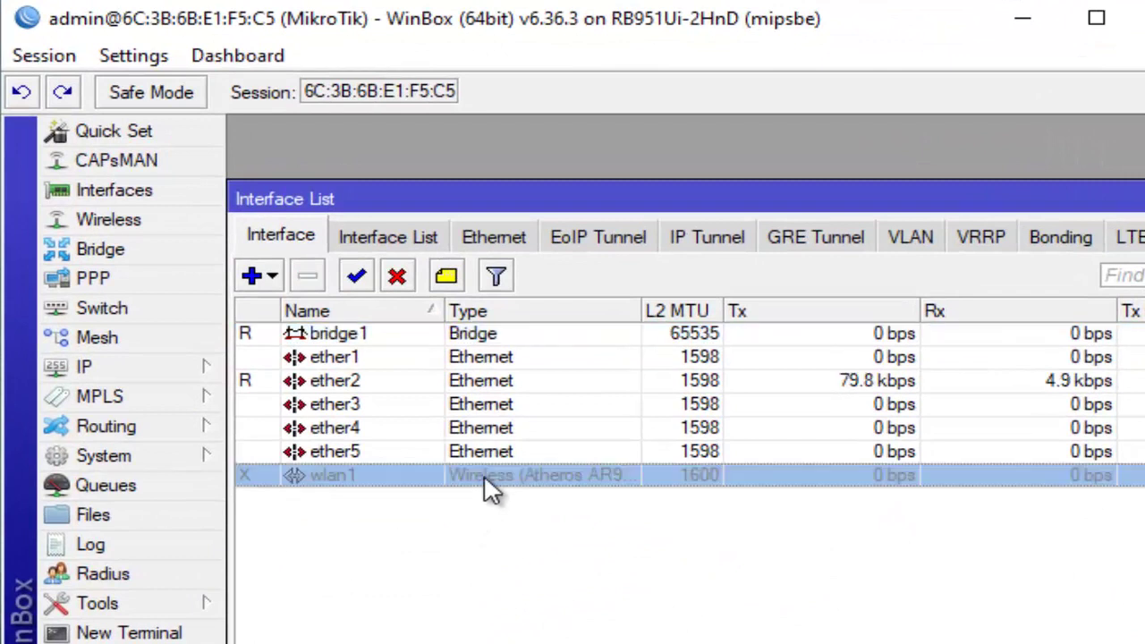
pyautogui.click(356, 277)
pyautogui.doubleClick(515, 472)
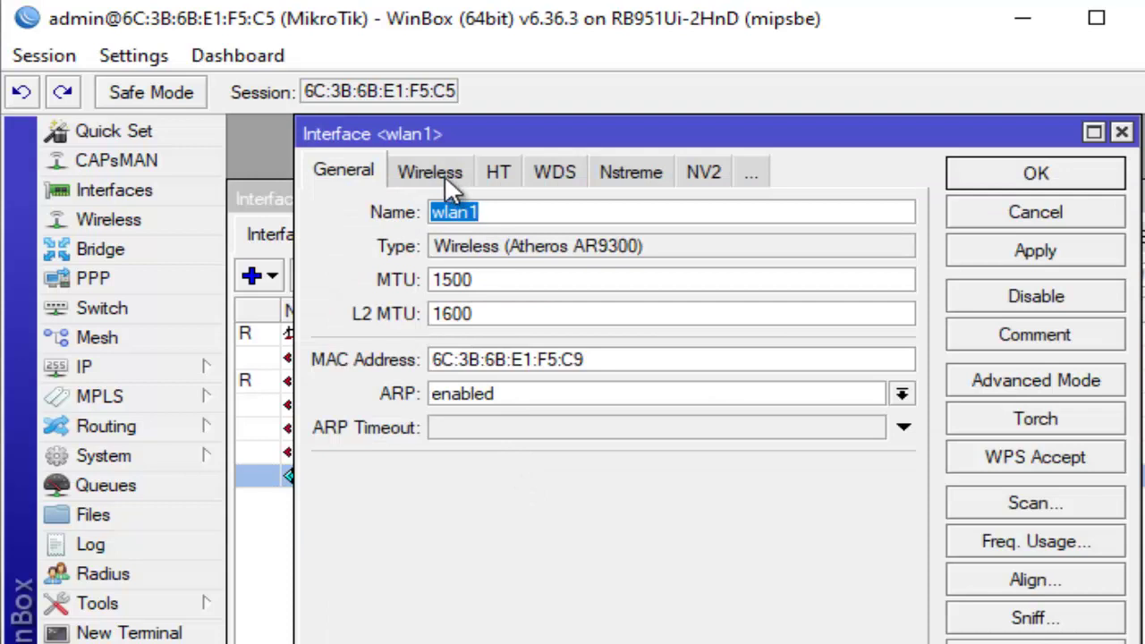
pyautogui.click(444, 174)
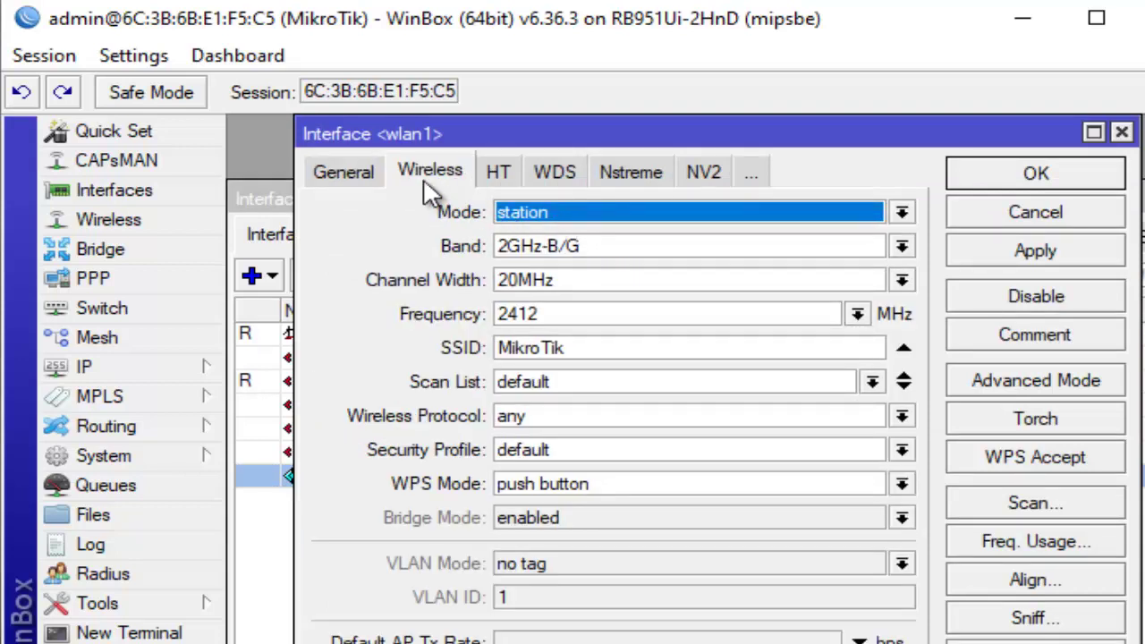
pyautogui.click(595, 213)
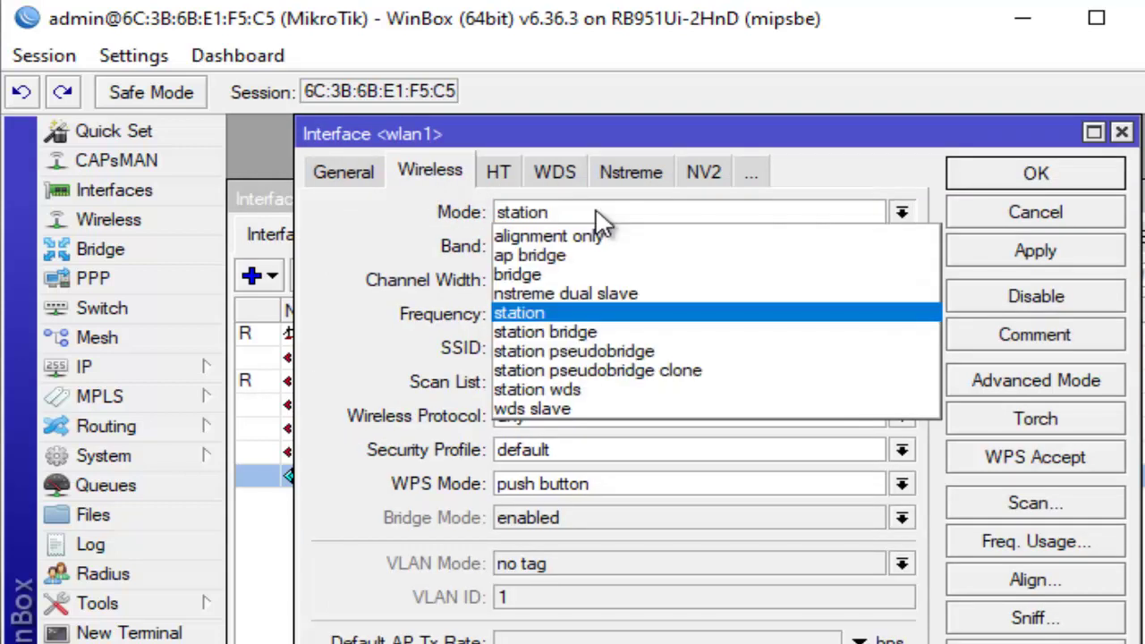
pyautogui.click(572, 257)
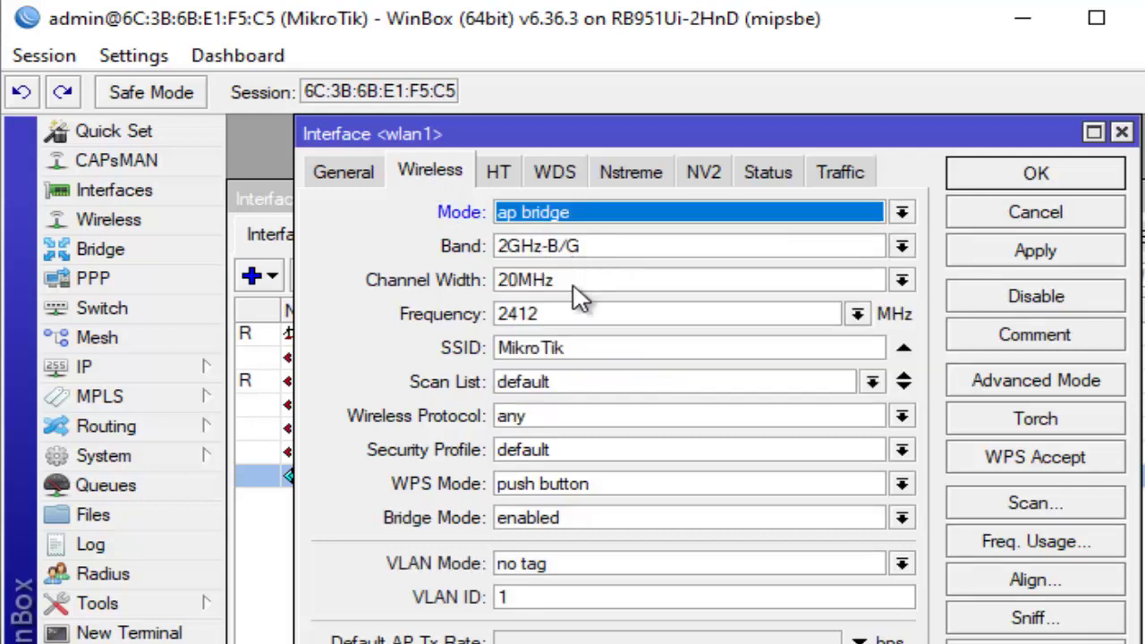
# Step: Set the SSID of wlan1 to UNBK-B and save the interface settings
pyautogui.moveTo(575, 347); pyautogui.dragTo(478, 362)
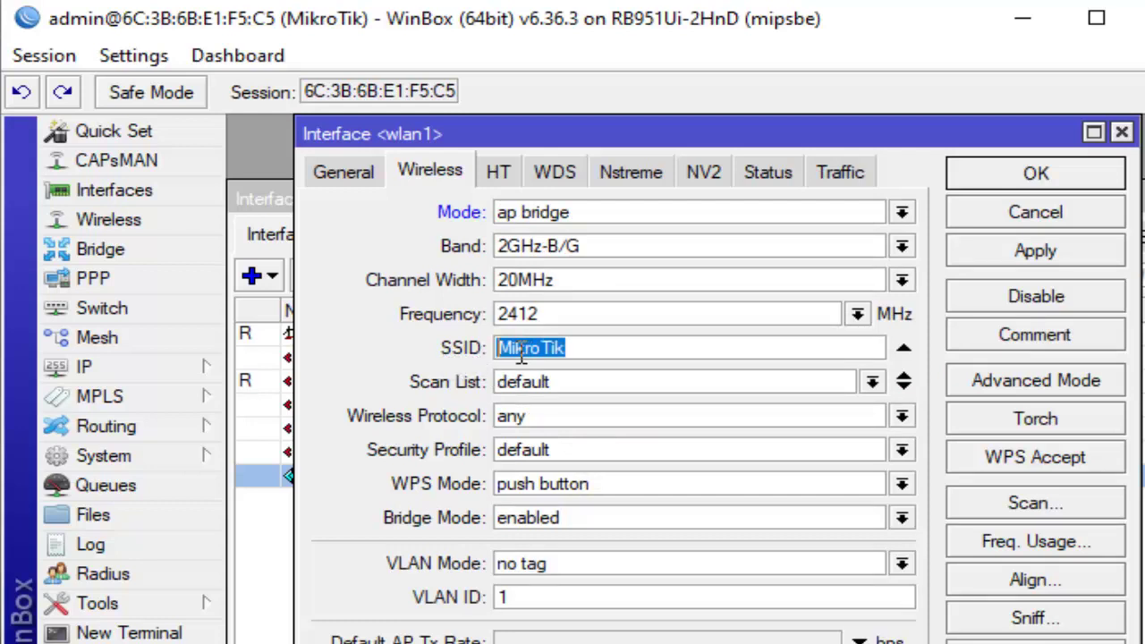
pyautogui.write('UNBK')
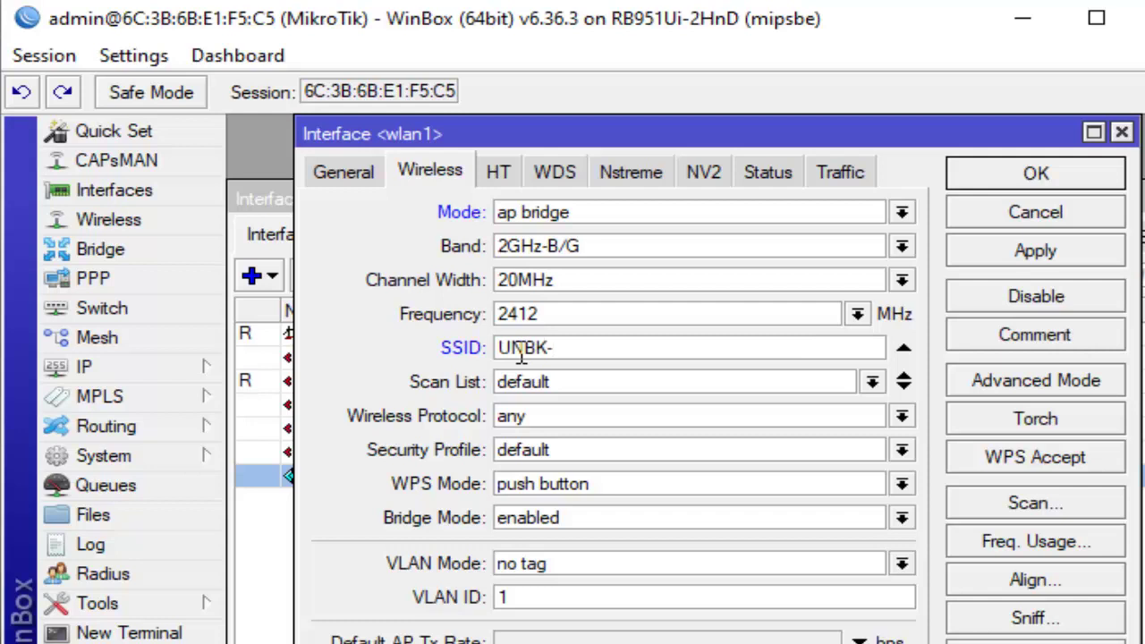
pyautogui.write('-S')
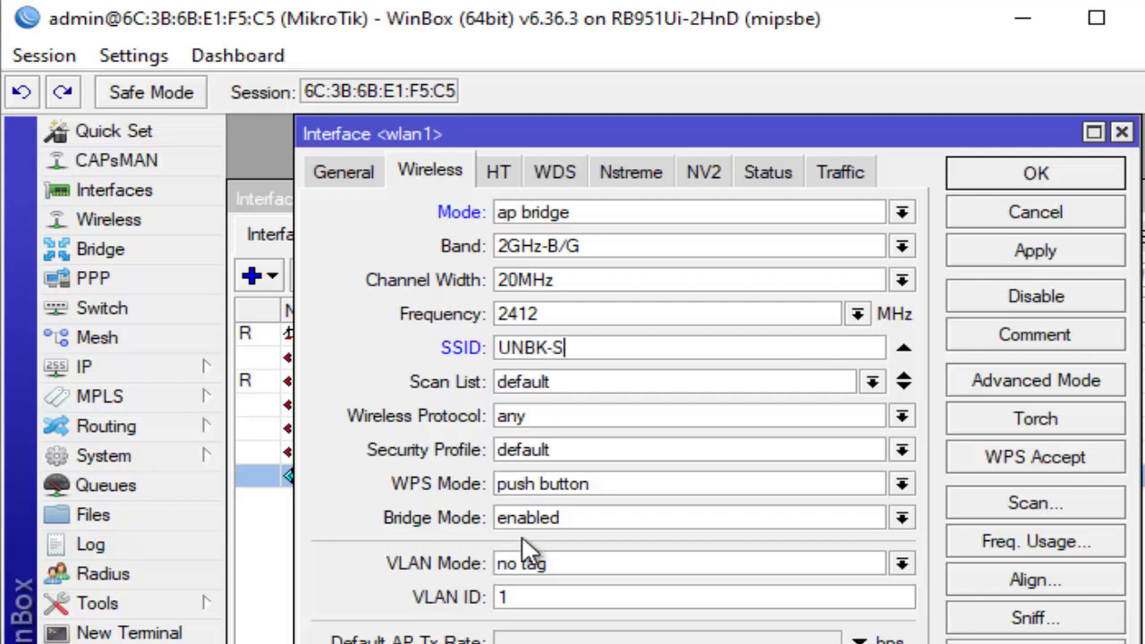
pyautogui.write('ERVER')
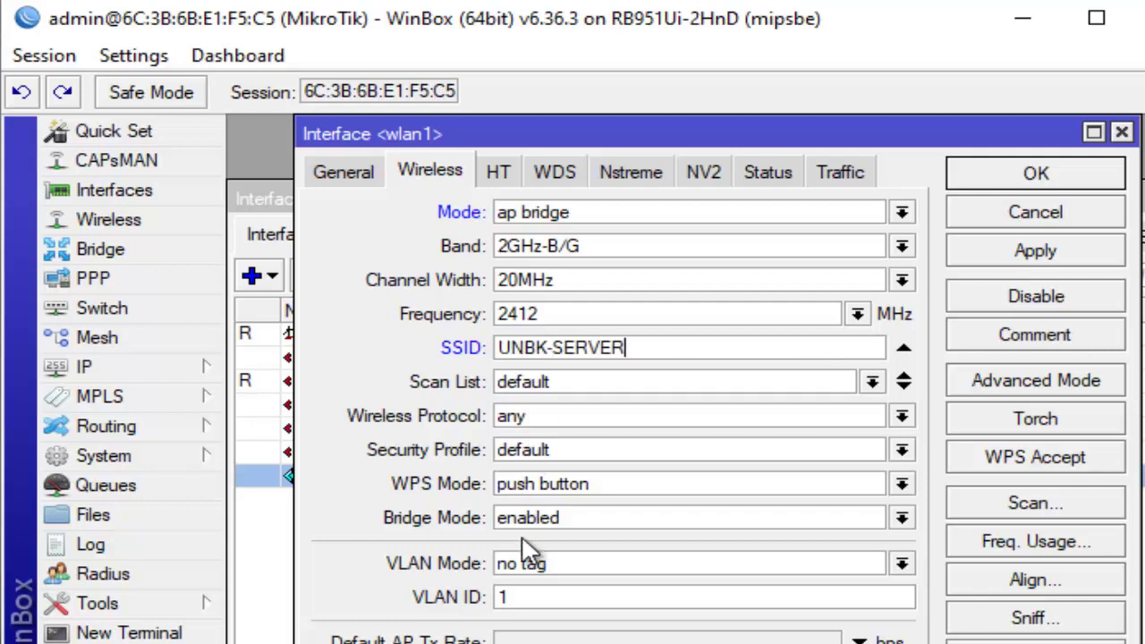
pyautogui.moveTo(645, 346); pyautogui.dragTo(561, 356)
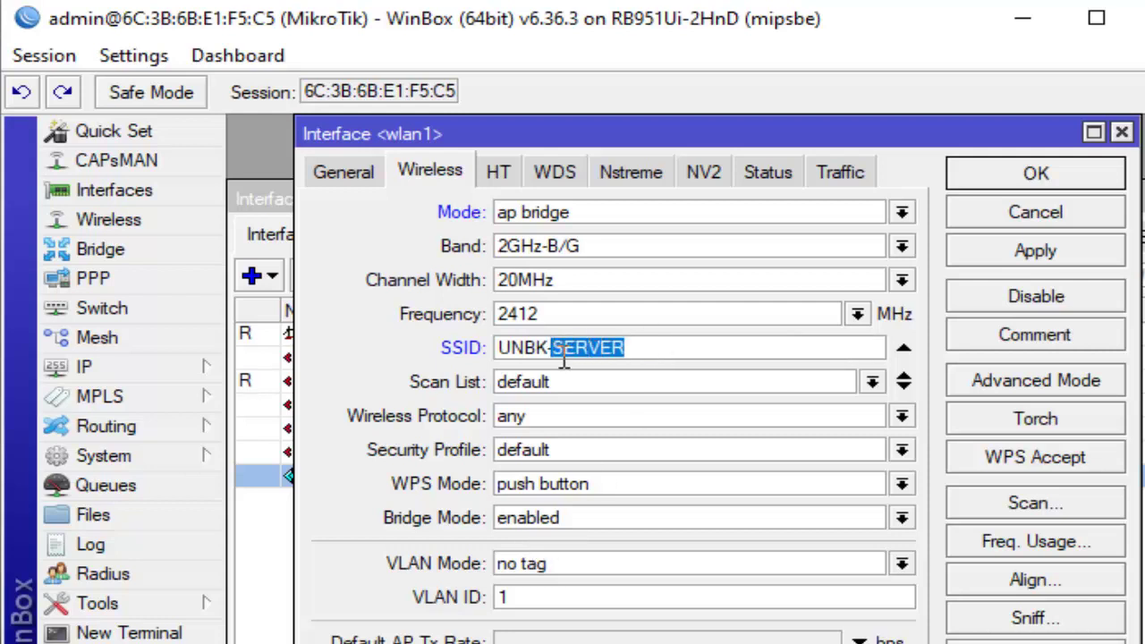
pyautogui.write('@')
pyautogui.press('BackSpace')
pyautogui.write('2')
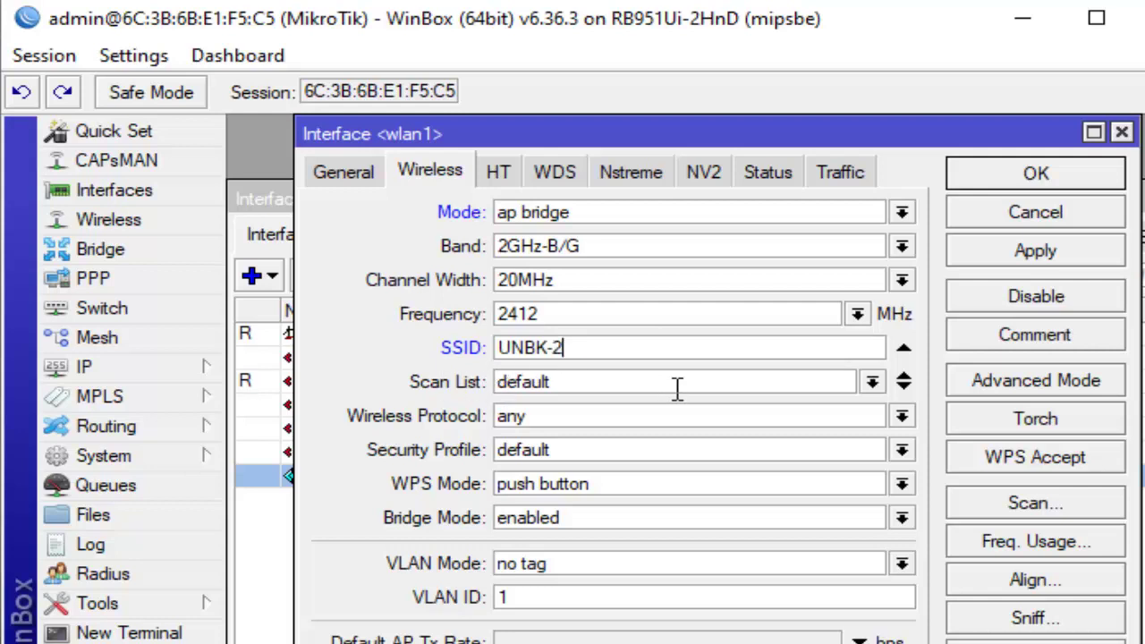
pyautogui.press('BackSpace')
pyautogui.write('B')
pyautogui.click(1037, 172)
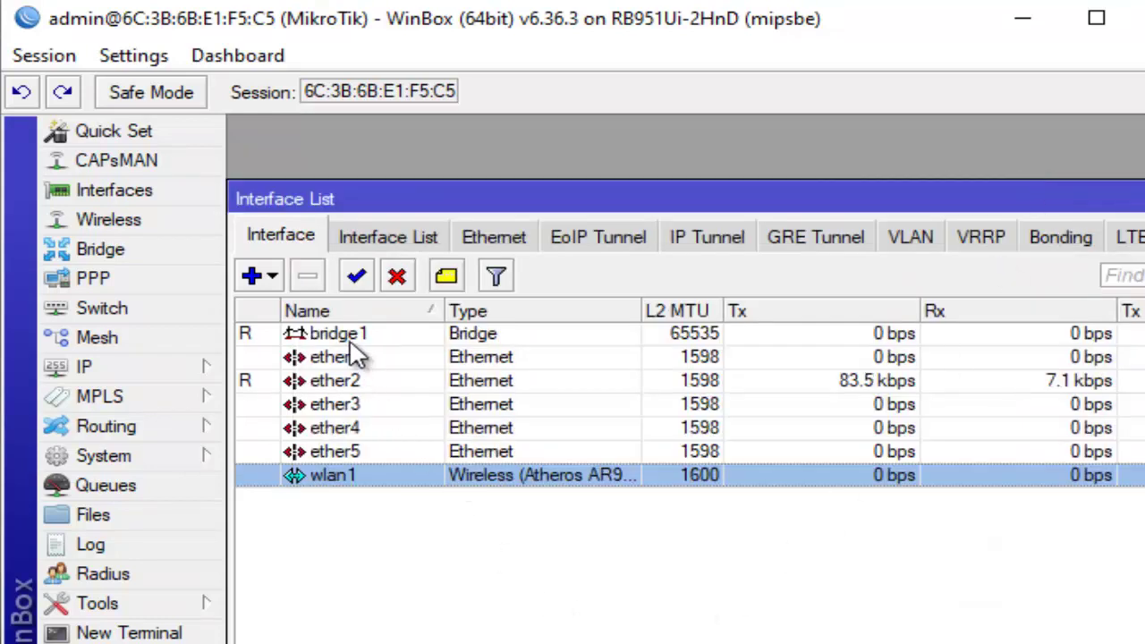
# Step: Switch to the PowerPoint slide show to check the wireless and bridge item of the configuration list, and return to WinBox
pyautogui.click(355, 334)
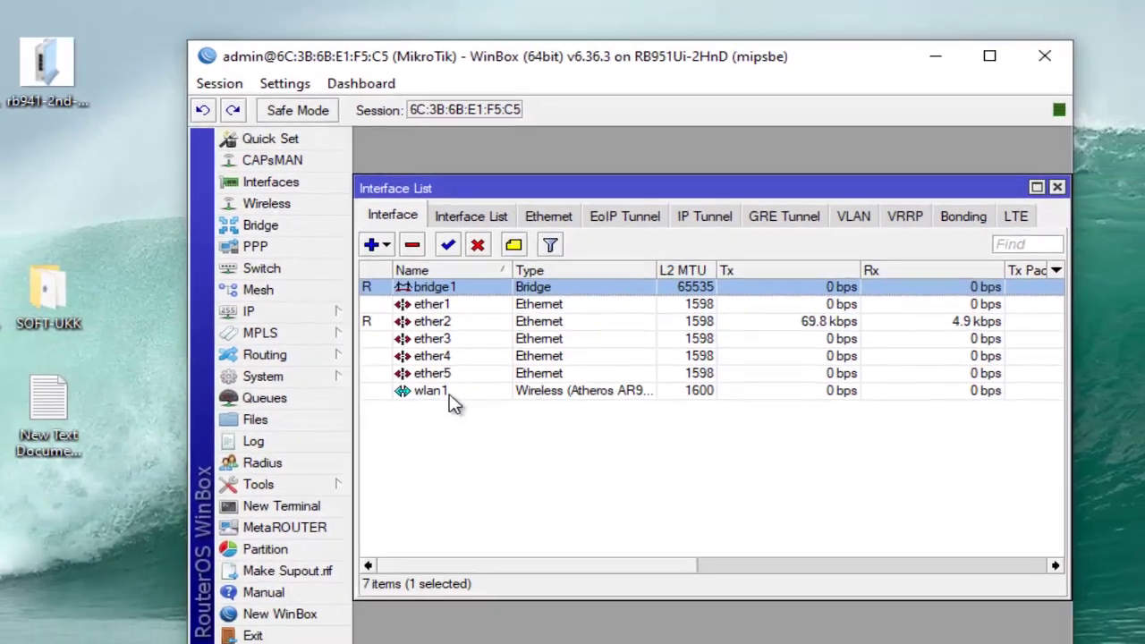
pyautogui.click(428, 416)
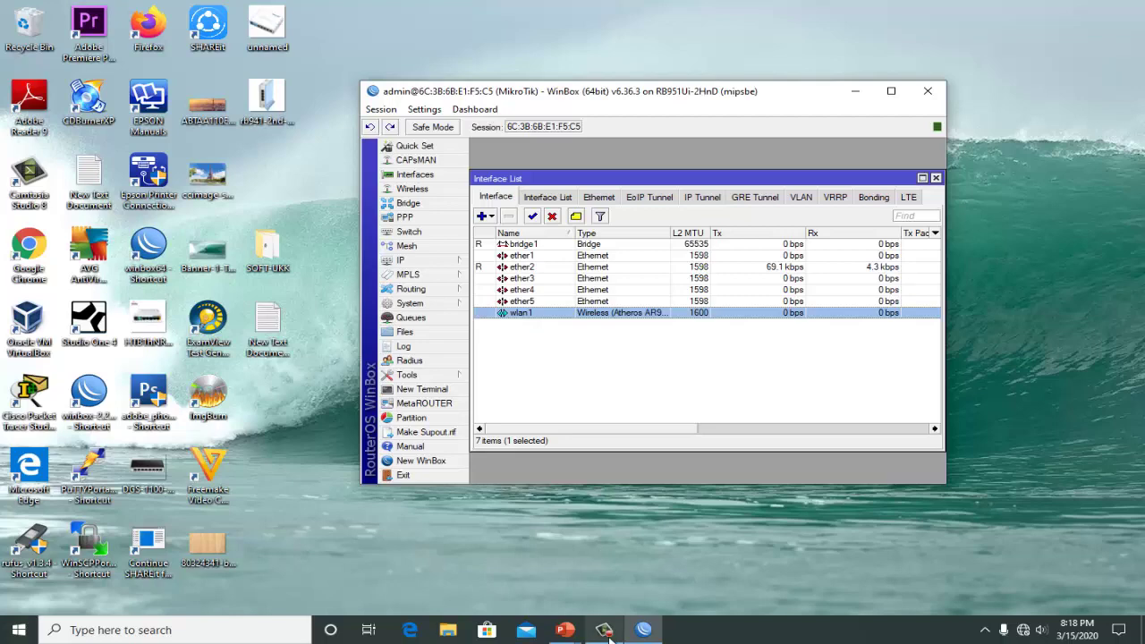
pyautogui.click(565, 629)
pyautogui.click(650, 564)
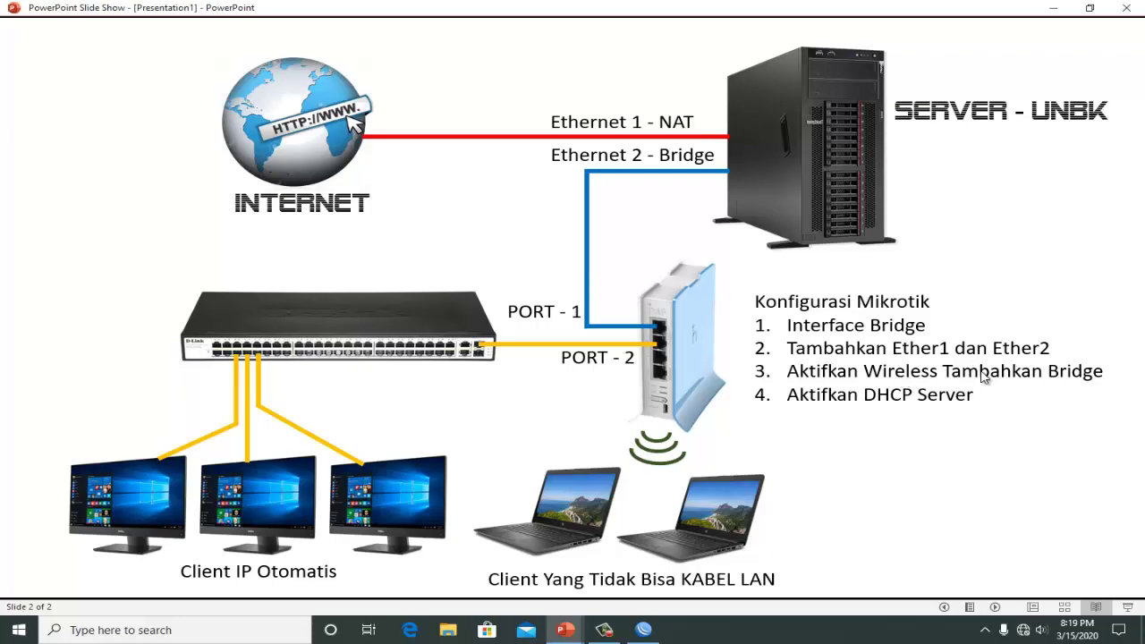
pyautogui.click(1054, 8)
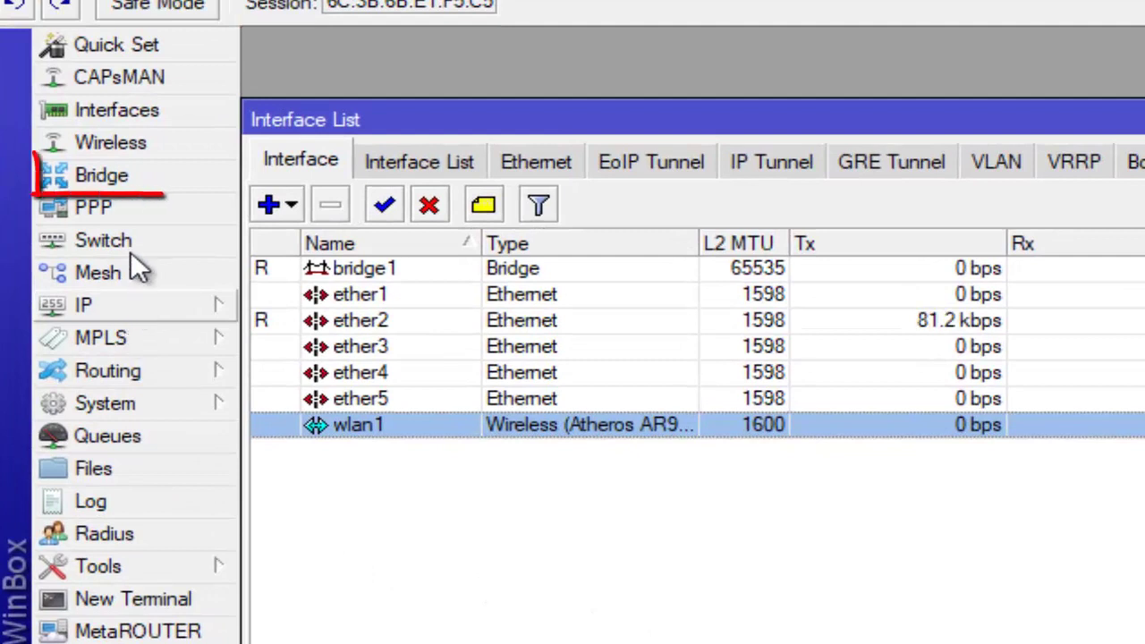
# Step: Add ether1 as a bridge port of bridge1
pyautogui.click(116, 188)
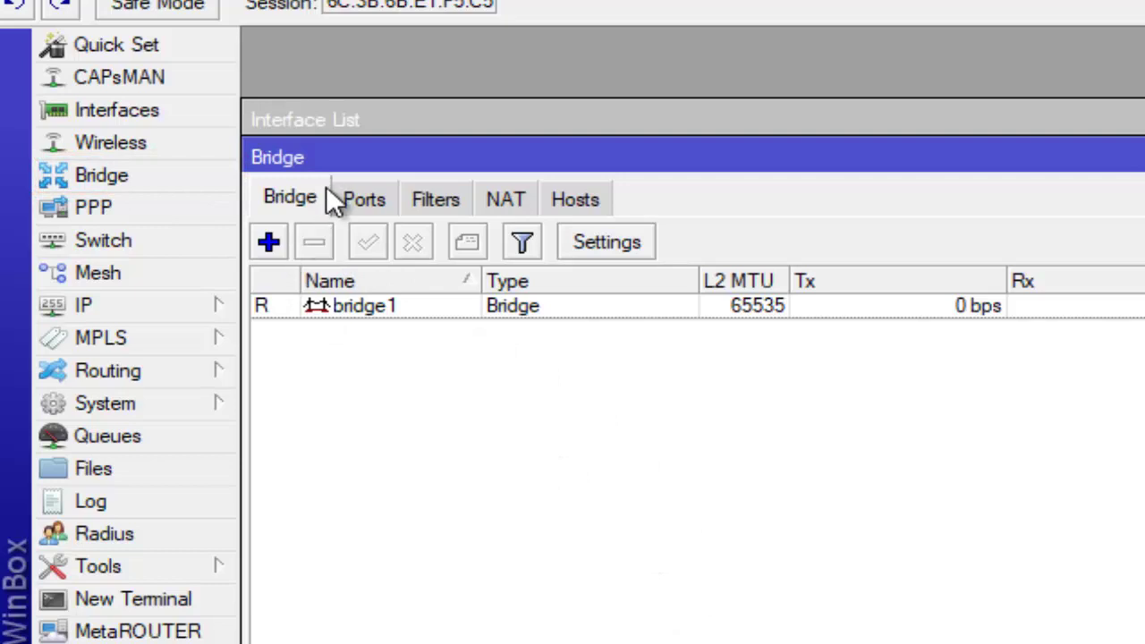
pyautogui.click(368, 204)
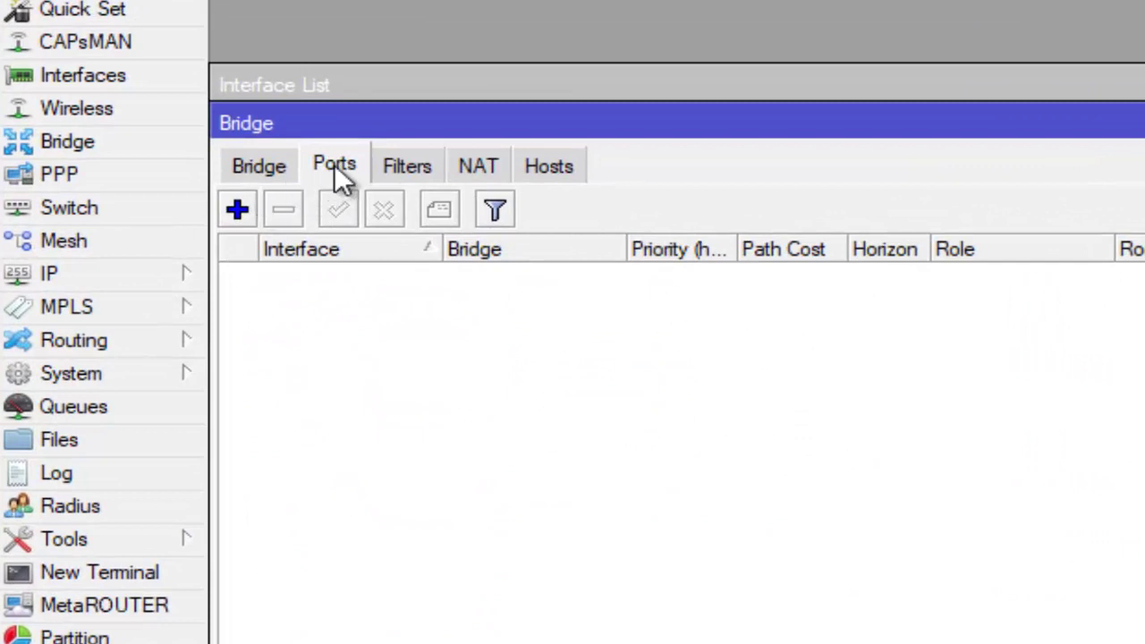
pyautogui.click(238, 209)
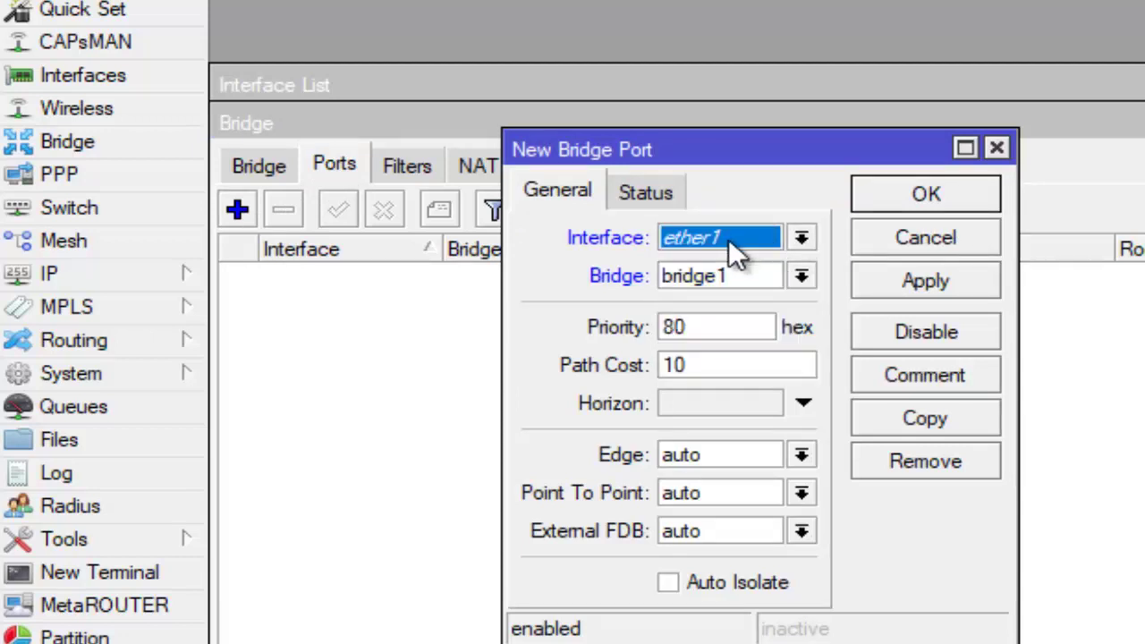
pyautogui.click(930, 195)
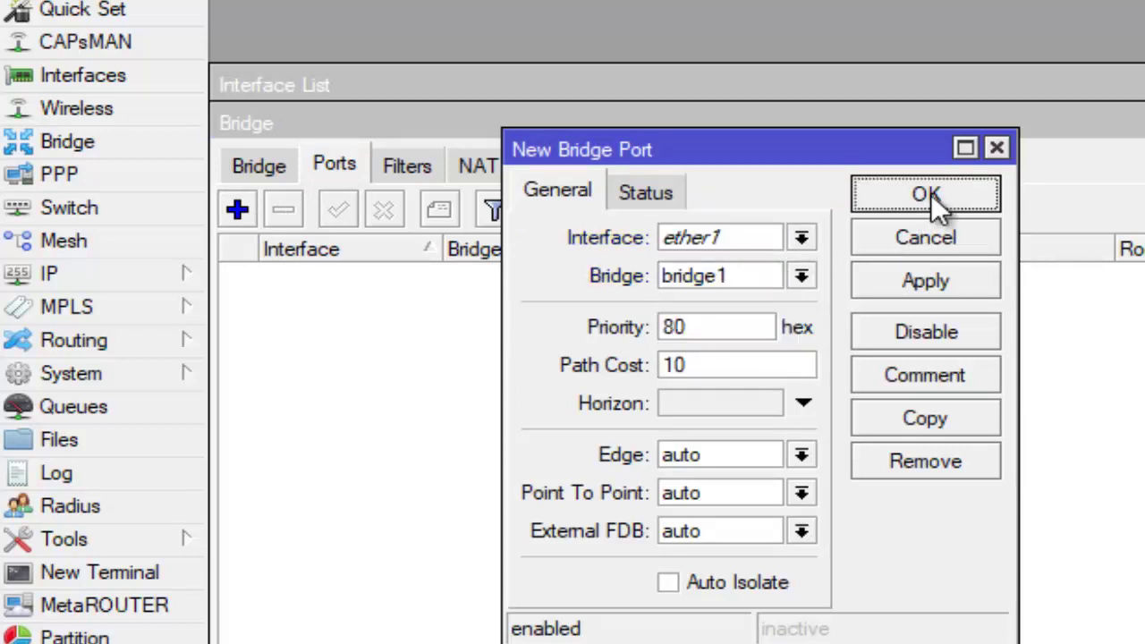
pyautogui.click(351, 272)
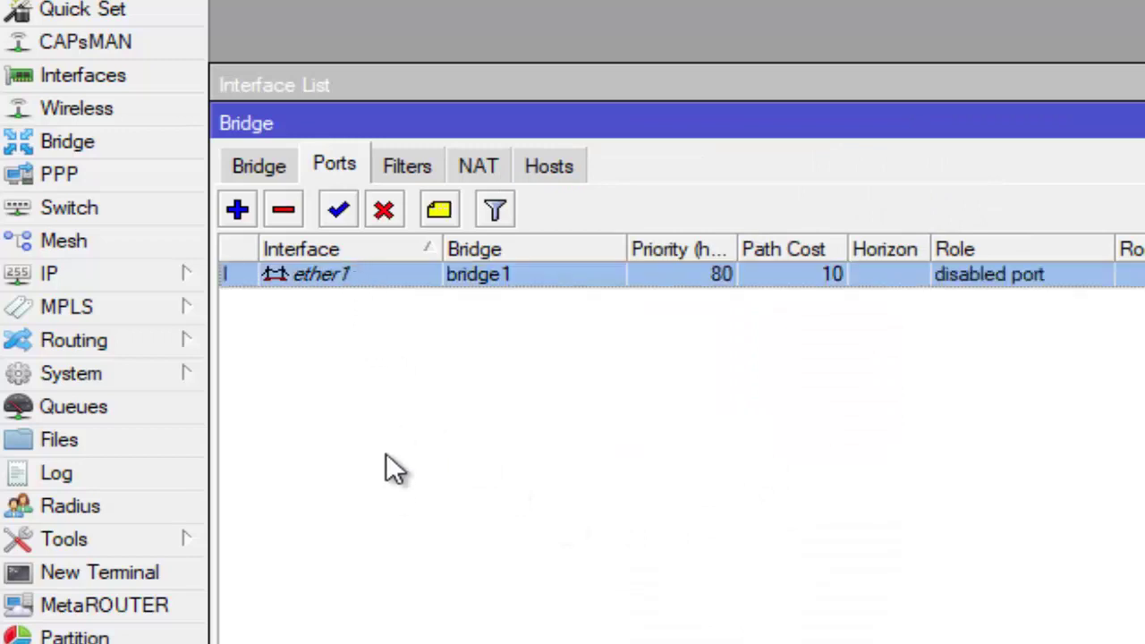
# Step: Add ether2 as a bridge port of bridge1 and reconnect to the router
pyautogui.click(238, 211)
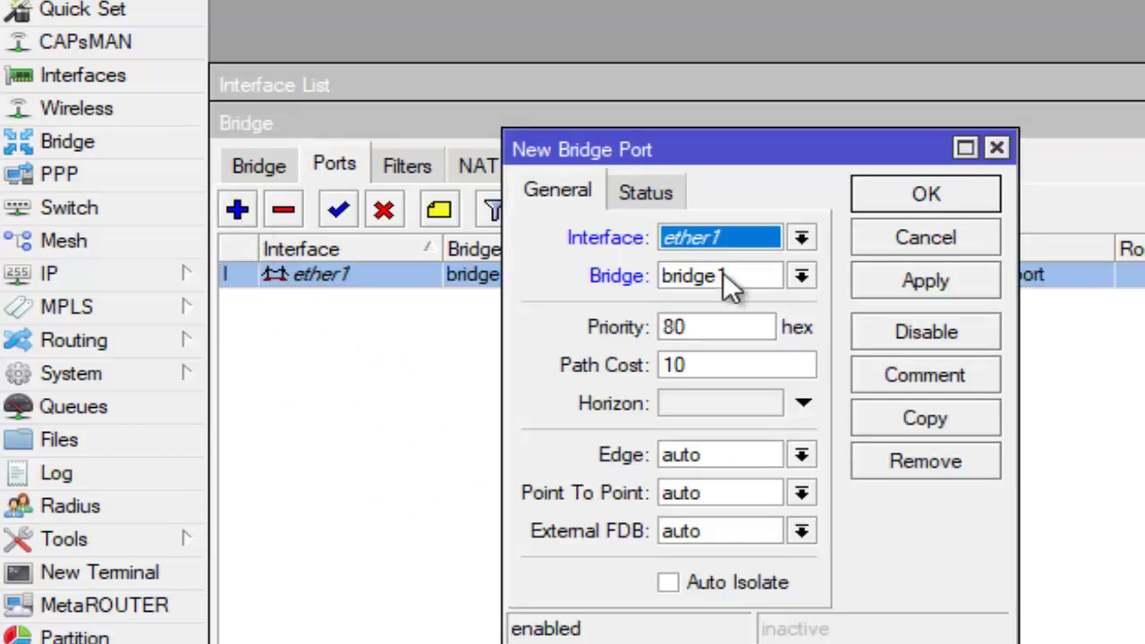
pyautogui.click(802, 239)
pyautogui.click(756, 284)
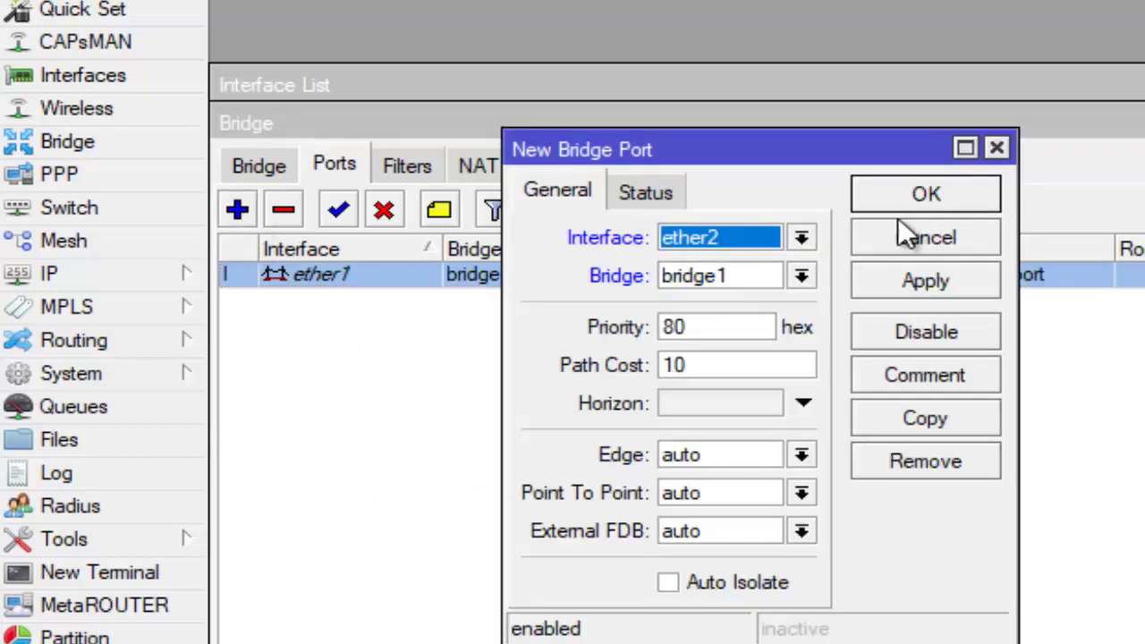
pyautogui.click(930, 201)
pyautogui.click(344, 309)
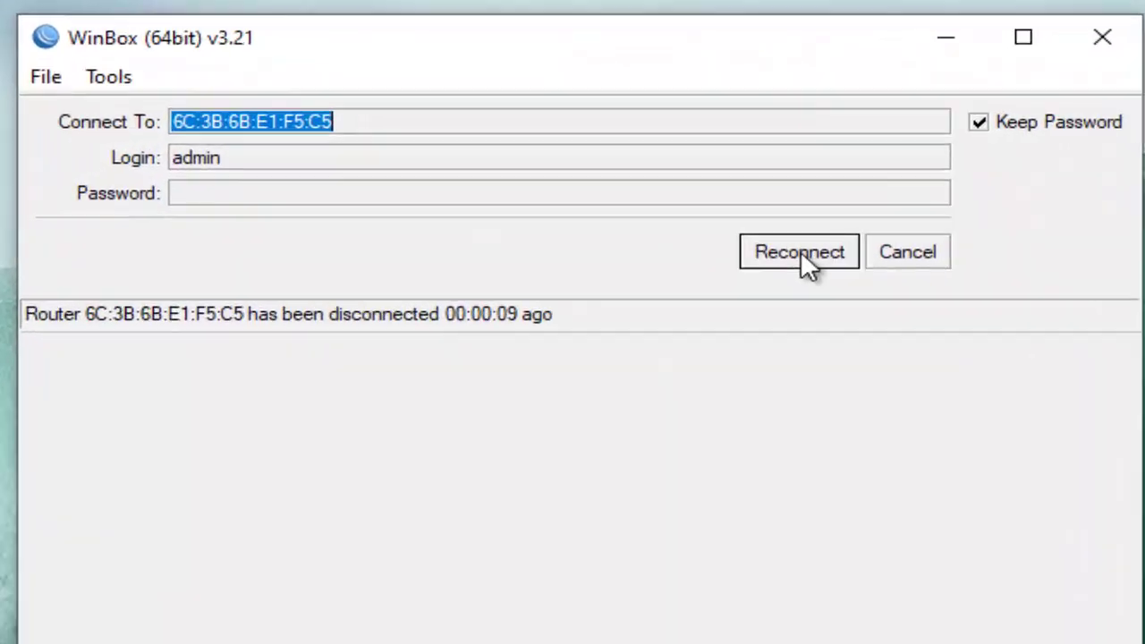
pyautogui.click(722, 193)
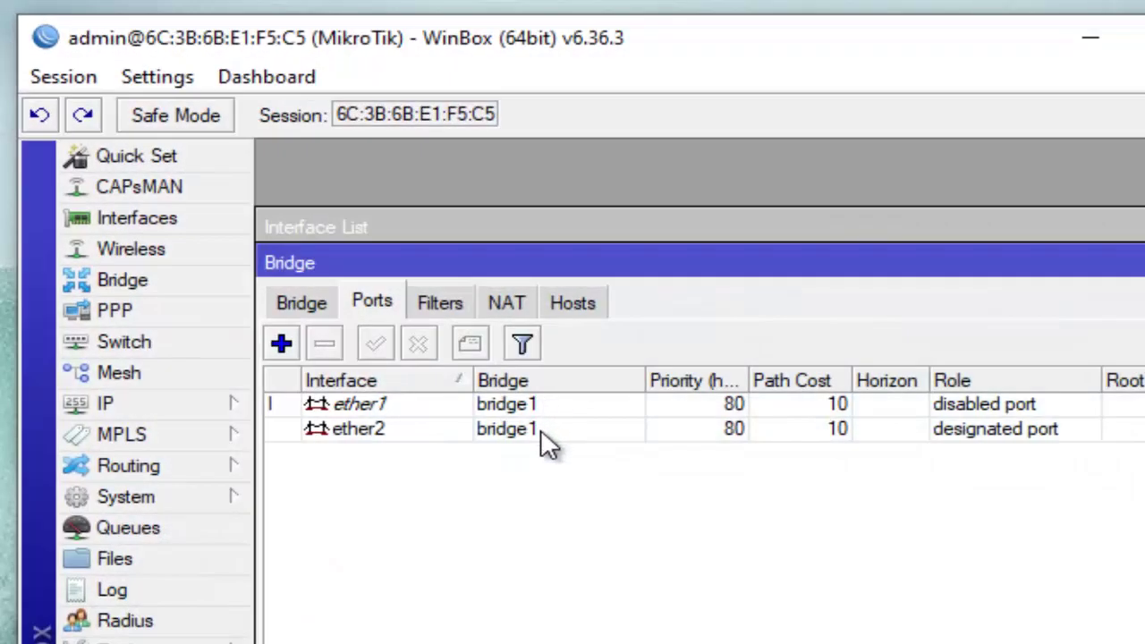
pyautogui.click(396, 404)
pyautogui.click(393, 433)
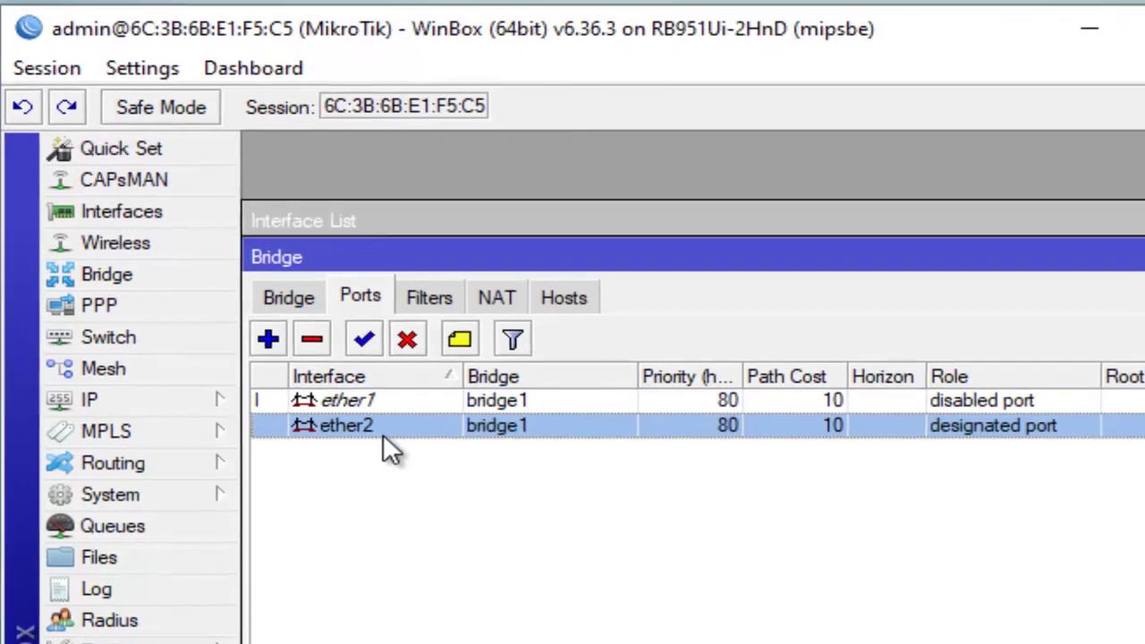
pyautogui.click(402, 401)
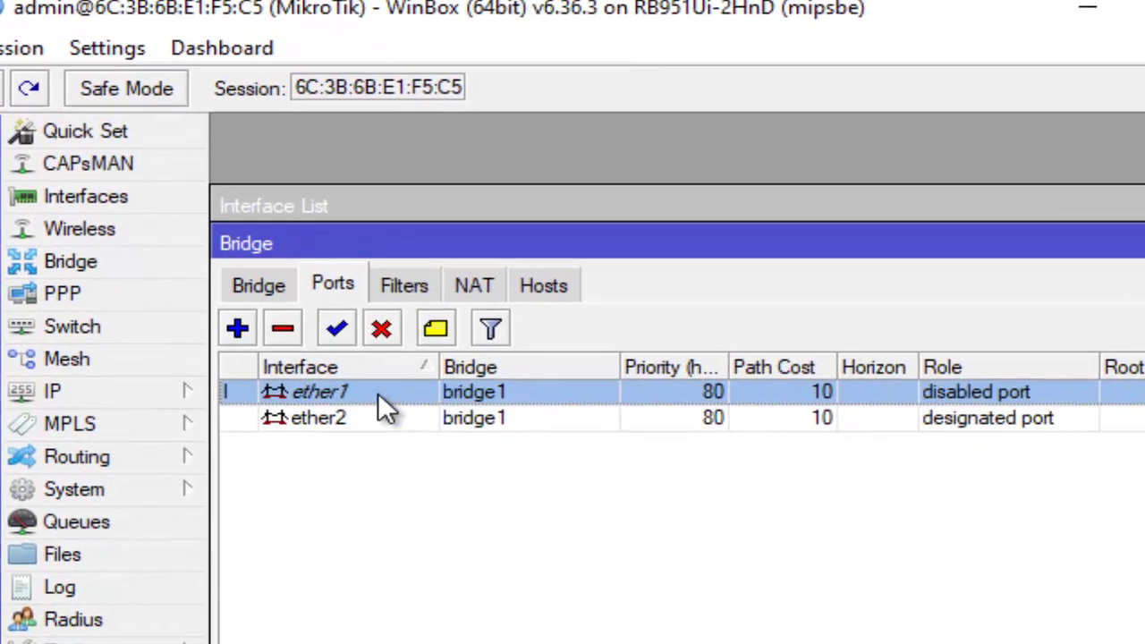
pyautogui.click(376, 417)
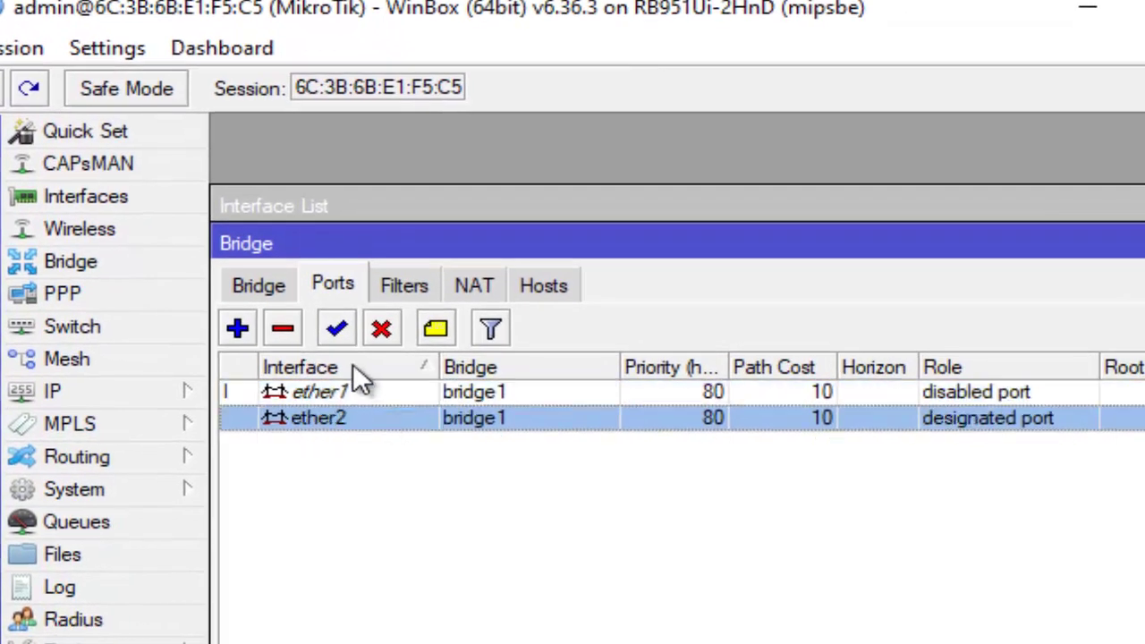
# Step: Add the wireless interface wlan1 as a bridge port of bridge1
pyautogui.click(240, 327)
pyautogui.click(731, 353)
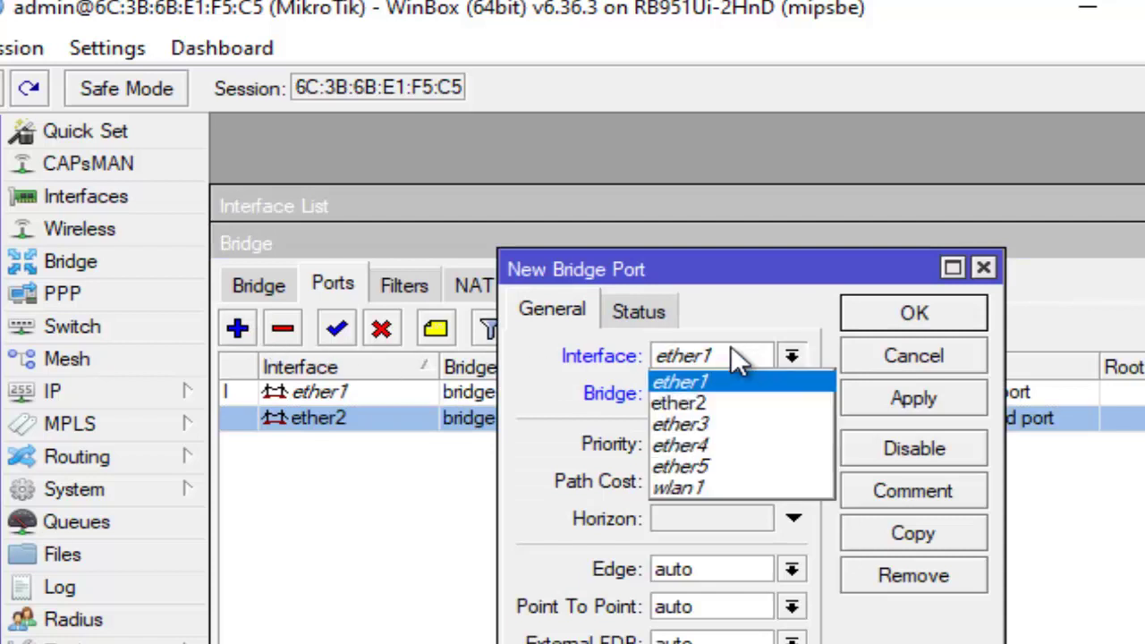
pyautogui.click(703, 488)
pyautogui.click(906, 327)
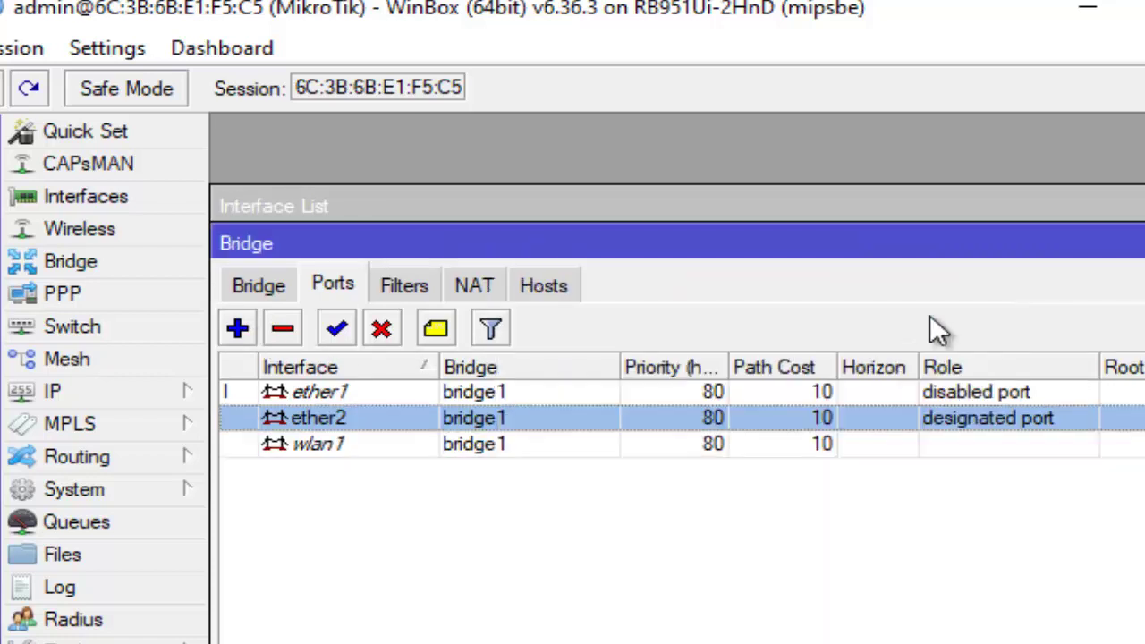
pyautogui.click(302, 445)
pyautogui.click(306, 420)
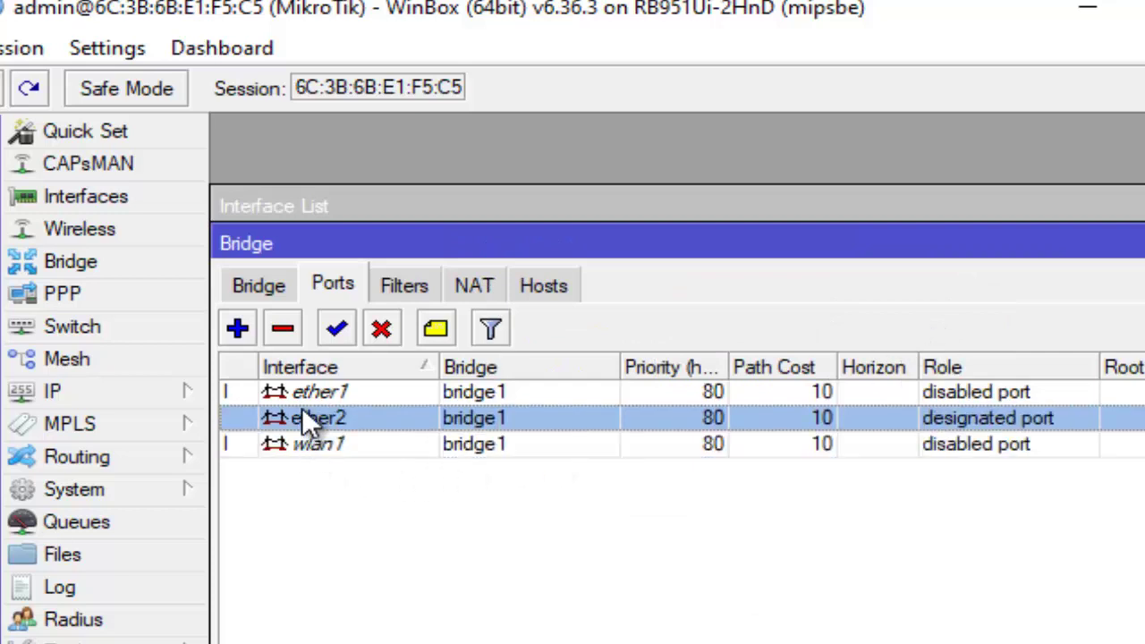
# Step: Check the network diagram in the PowerPoint slide show, return to WinBox and open the DHCP Server settings
pyautogui.click(309, 393)
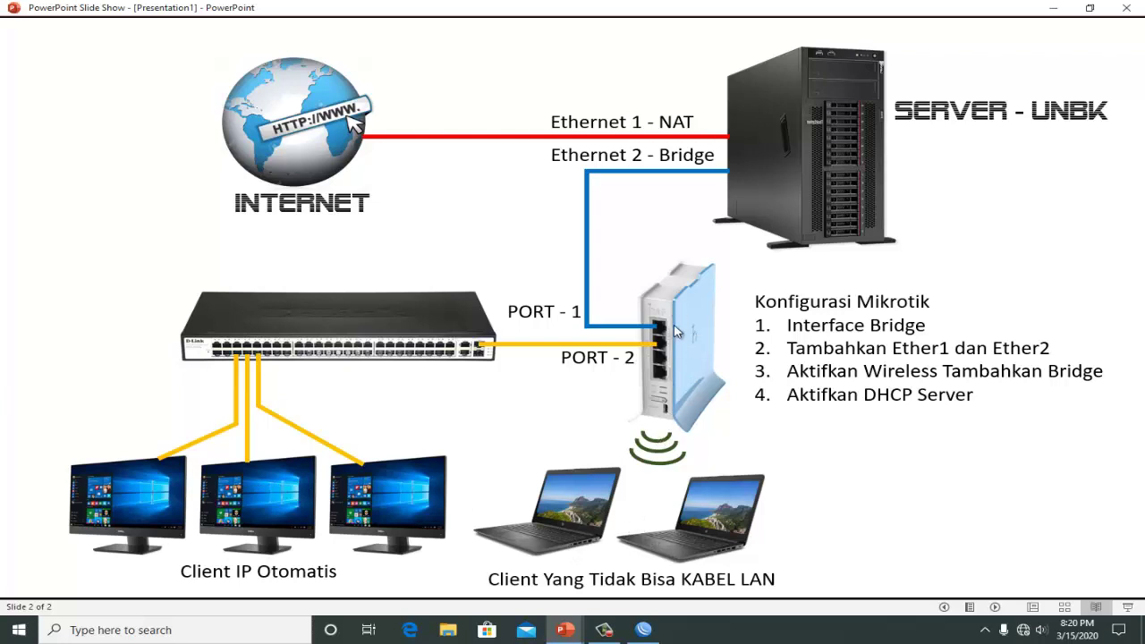
pyautogui.click(1059, 9)
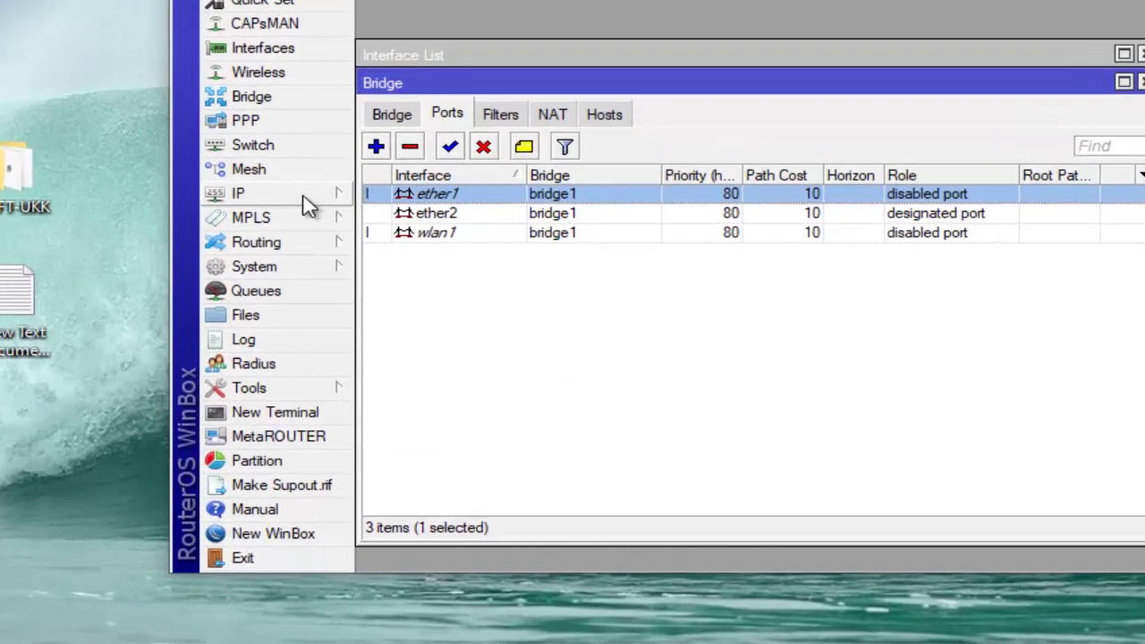
pyautogui.click(430, 258)
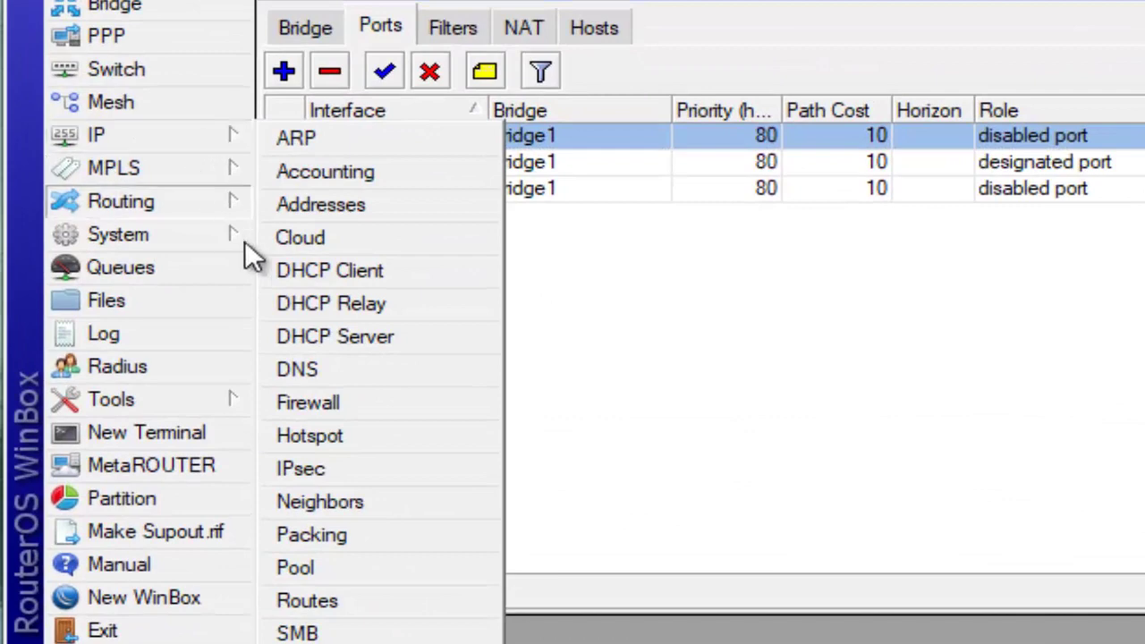
pyautogui.click(399, 338)
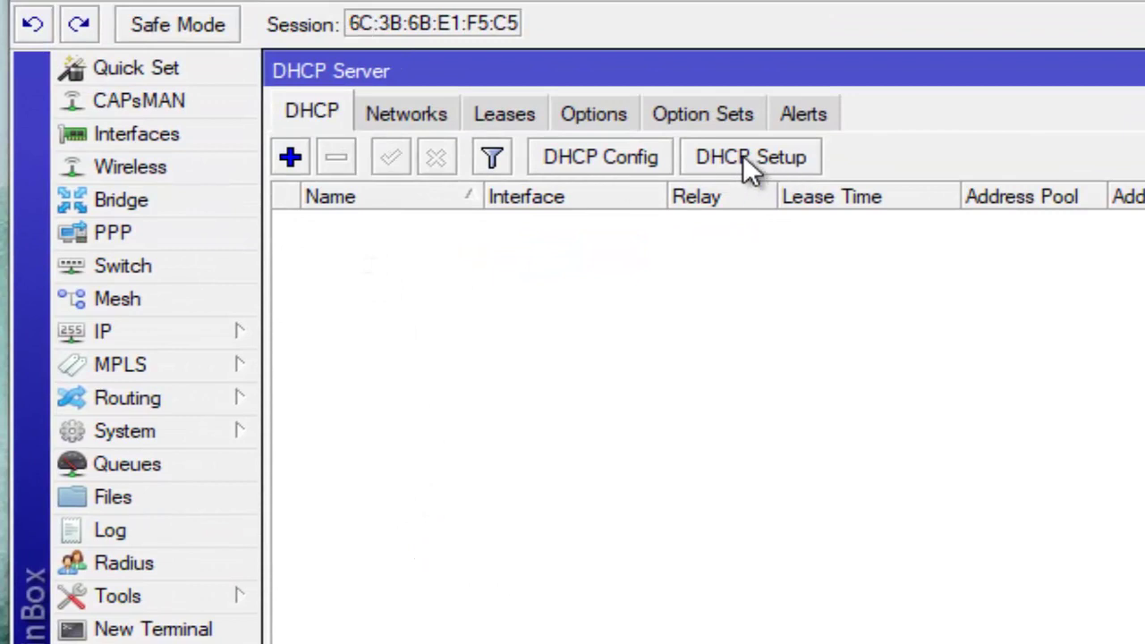
pyautogui.click(769, 157)
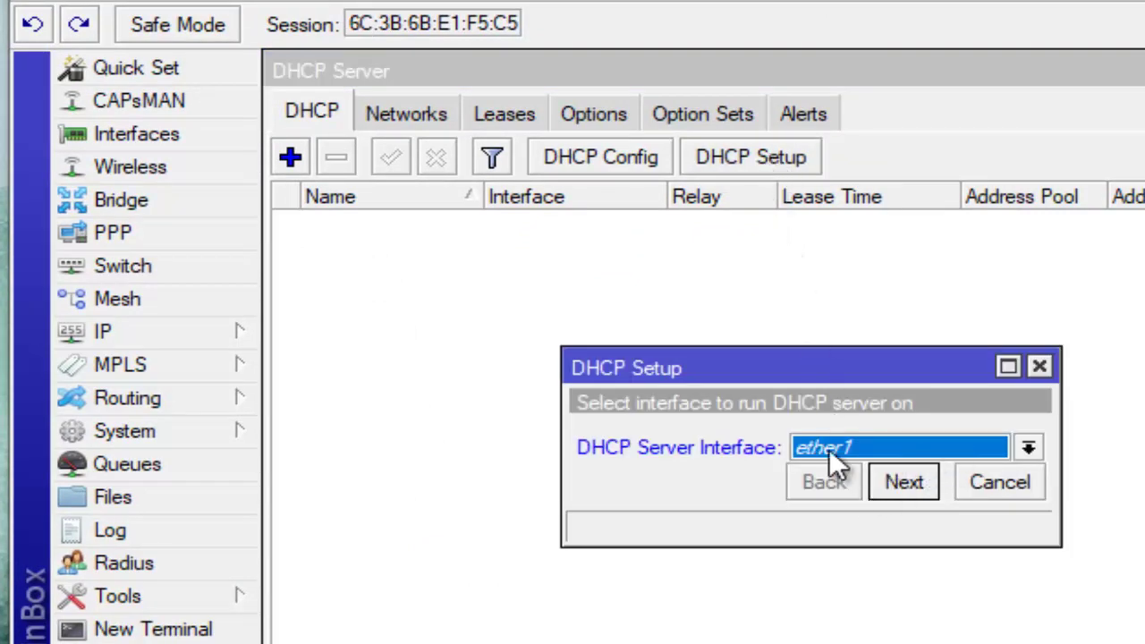
pyautogui.click(919, 449)
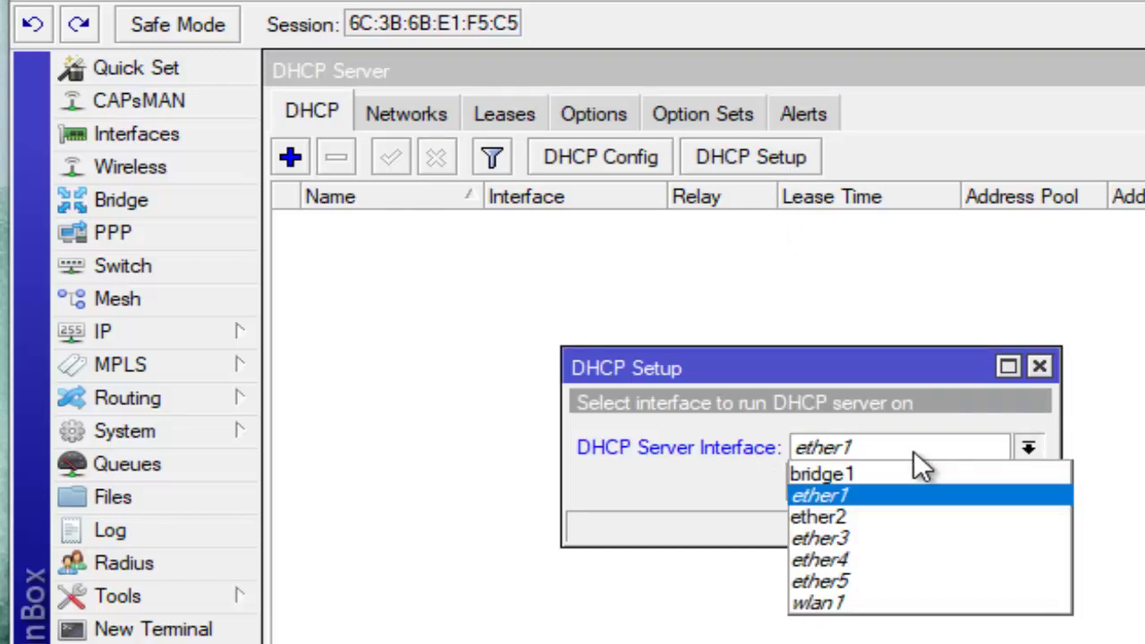
pyautogui.click(856, 474)
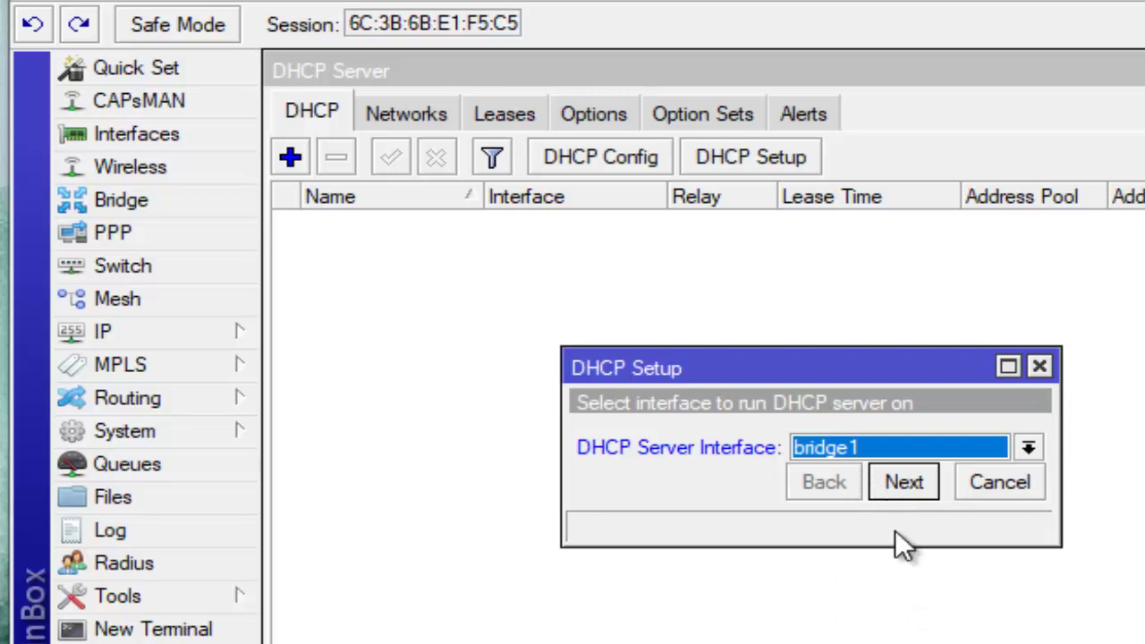
pyautogui.click(906, 492)
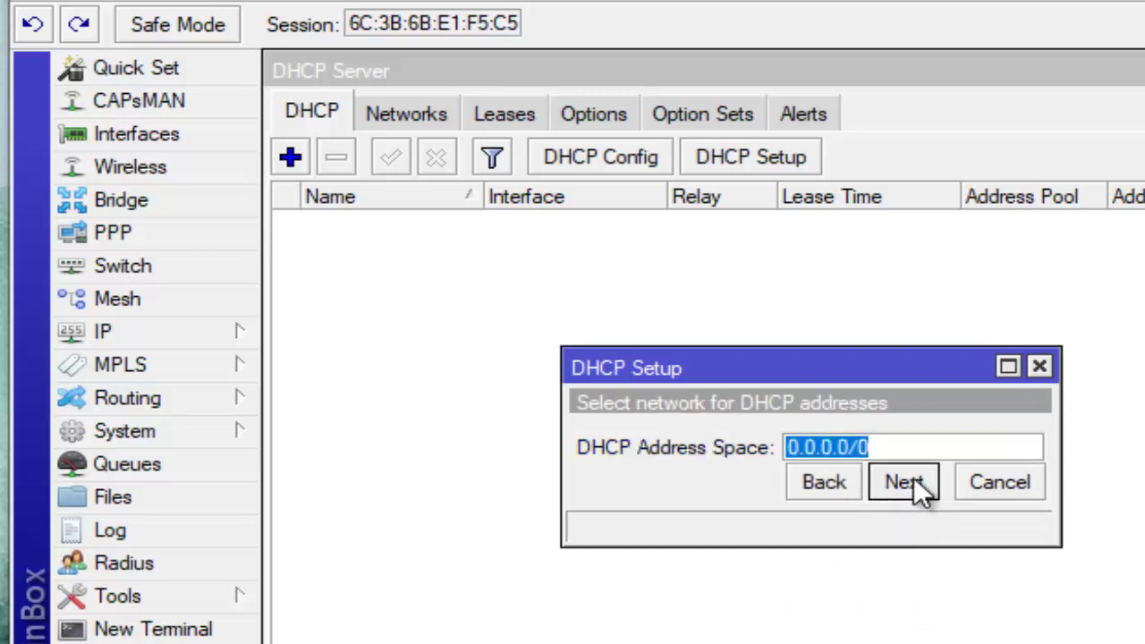
pyautogui.click(997, 485)
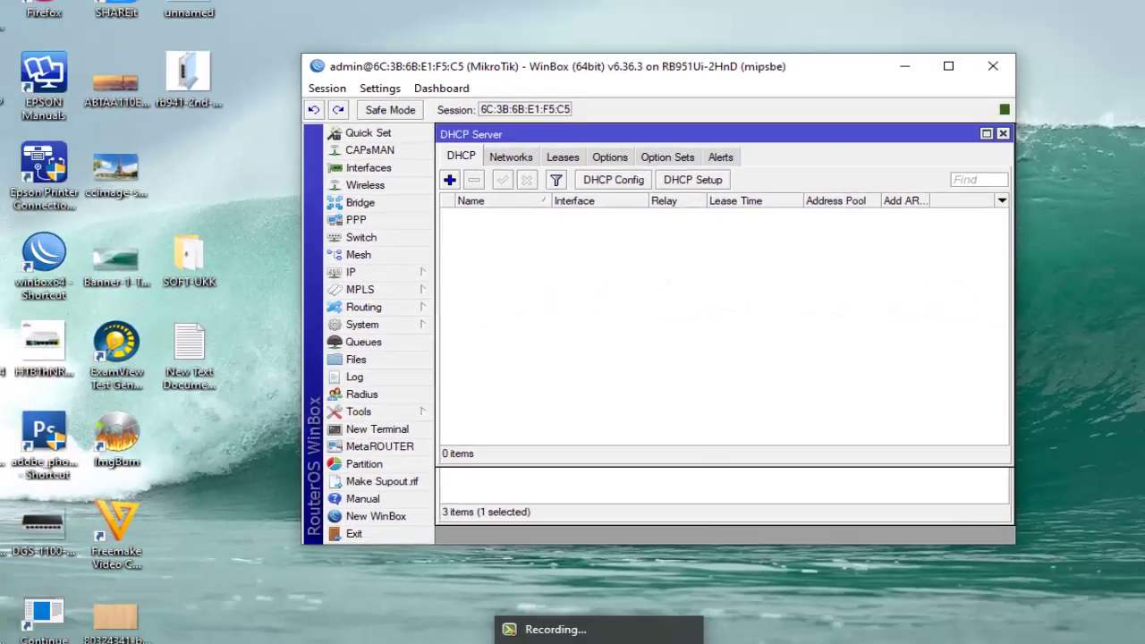
# Step: Switch to the PowerPoint slide show to check the MikroTik configuration list, and return to WinBox
pyautogui.moveTo(565, 630)
pyautogui.click(595, 599)
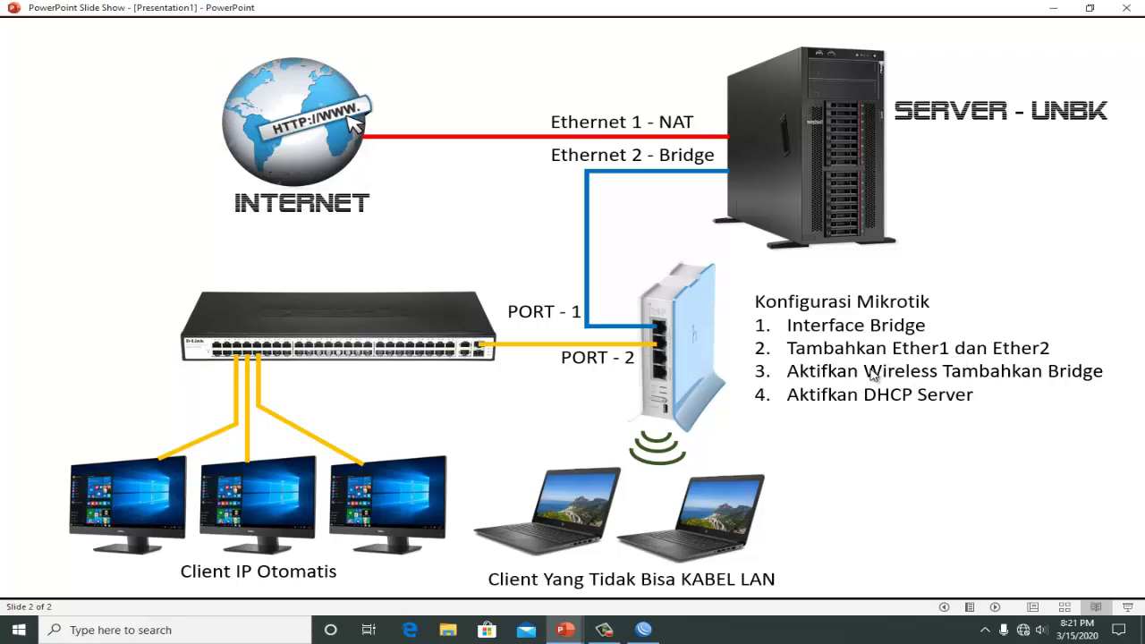
pyautogui.click(1052, 8)
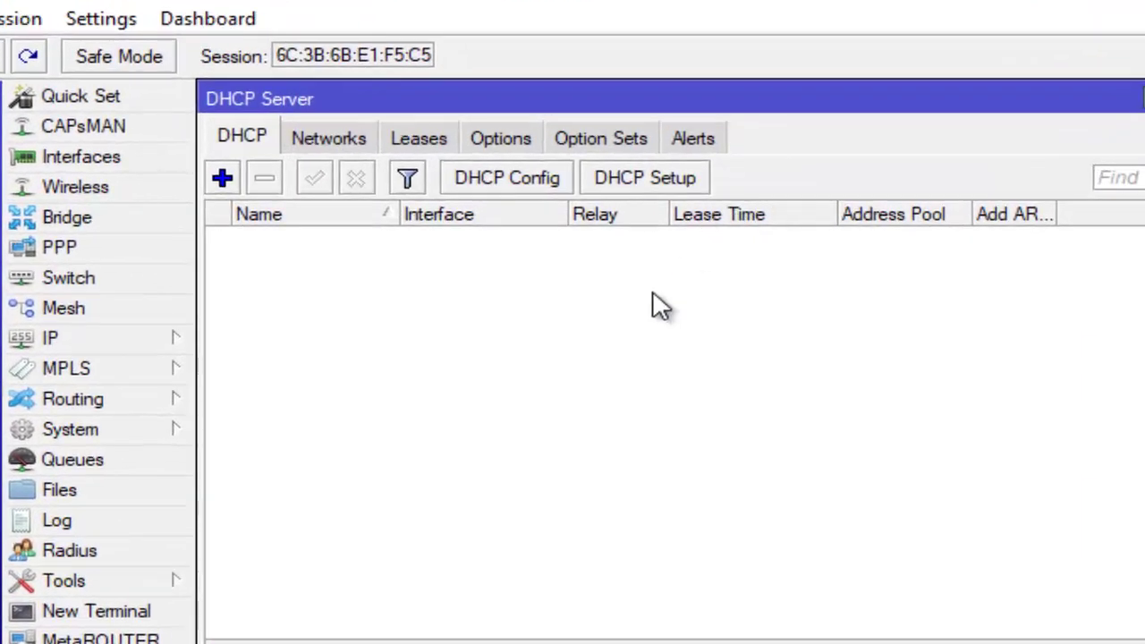
# Step: Add the IP address 192.168.0.1/24 to the bridge1 interface and widen the Address column of the list
pyautogui.click(130, 338)
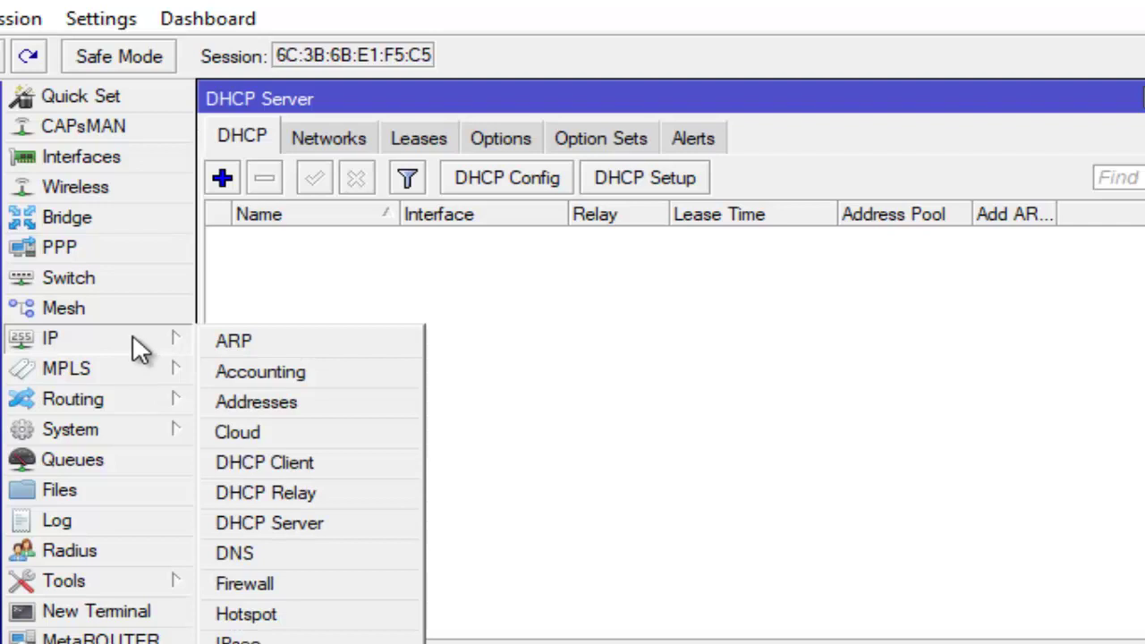
pyautogui.click(280, 402)
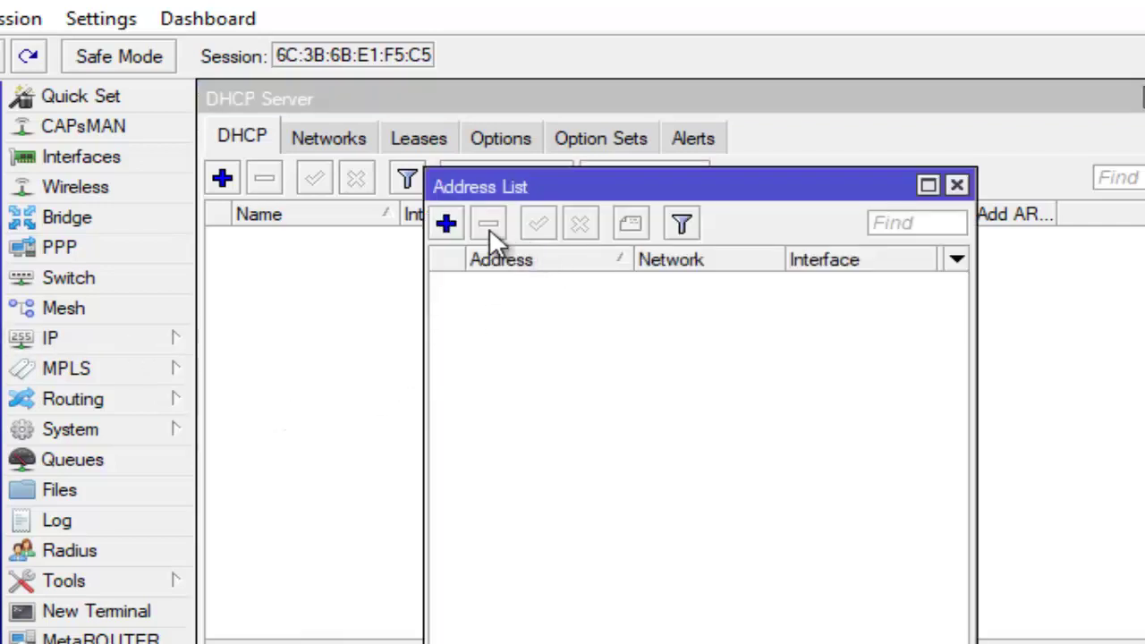
pyautogui.click(446, 223)
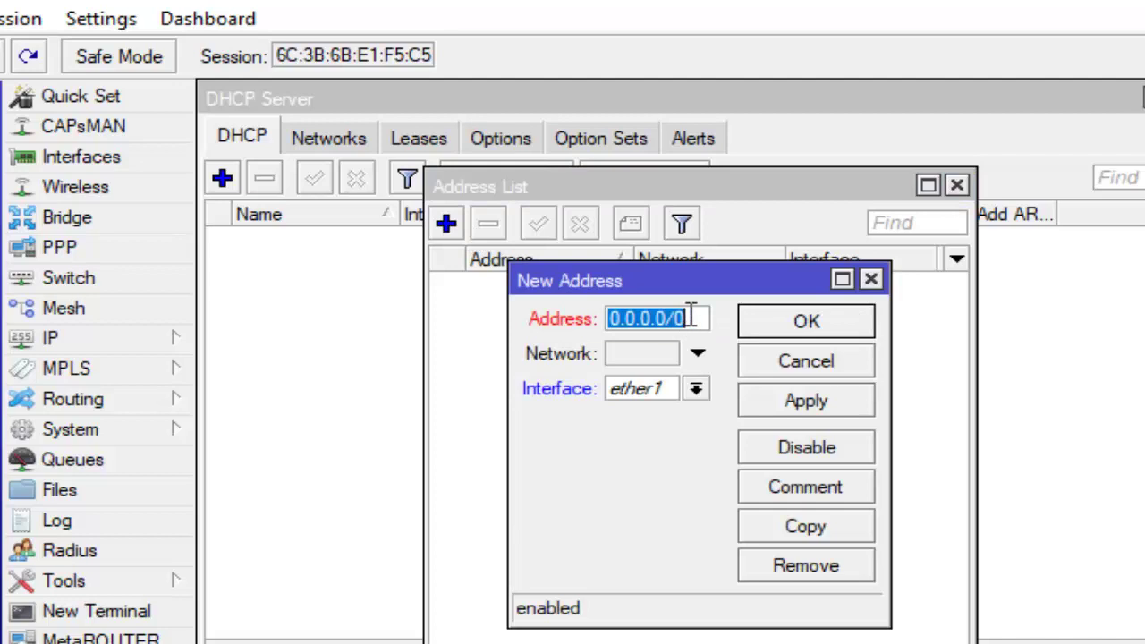
pyautogui.write('19')
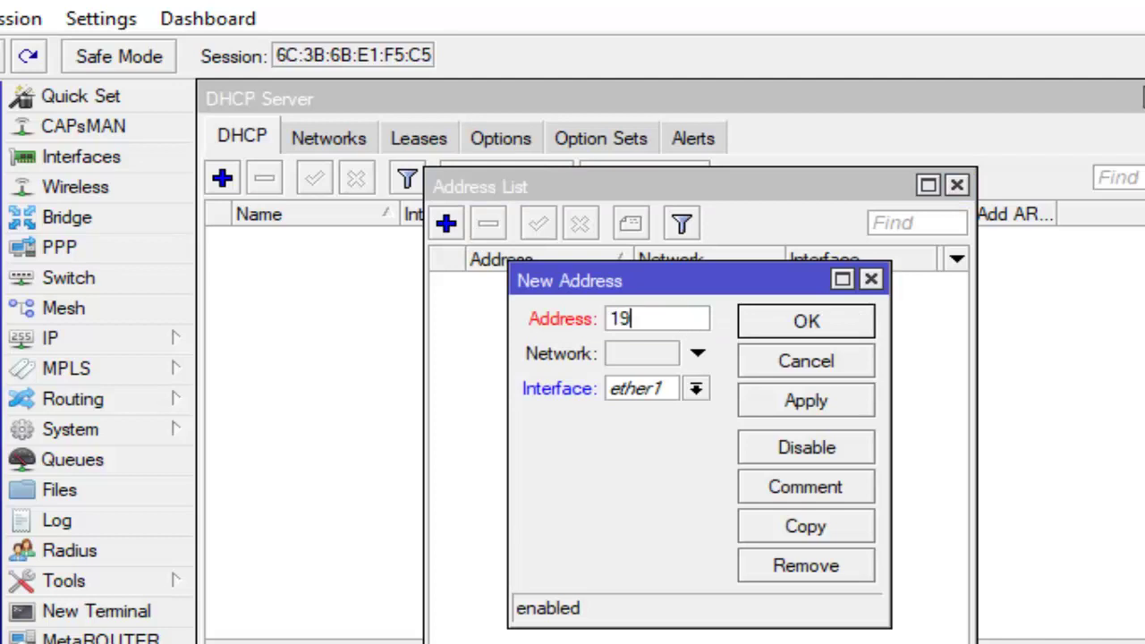
pyautogui.write('2.168.0.1')
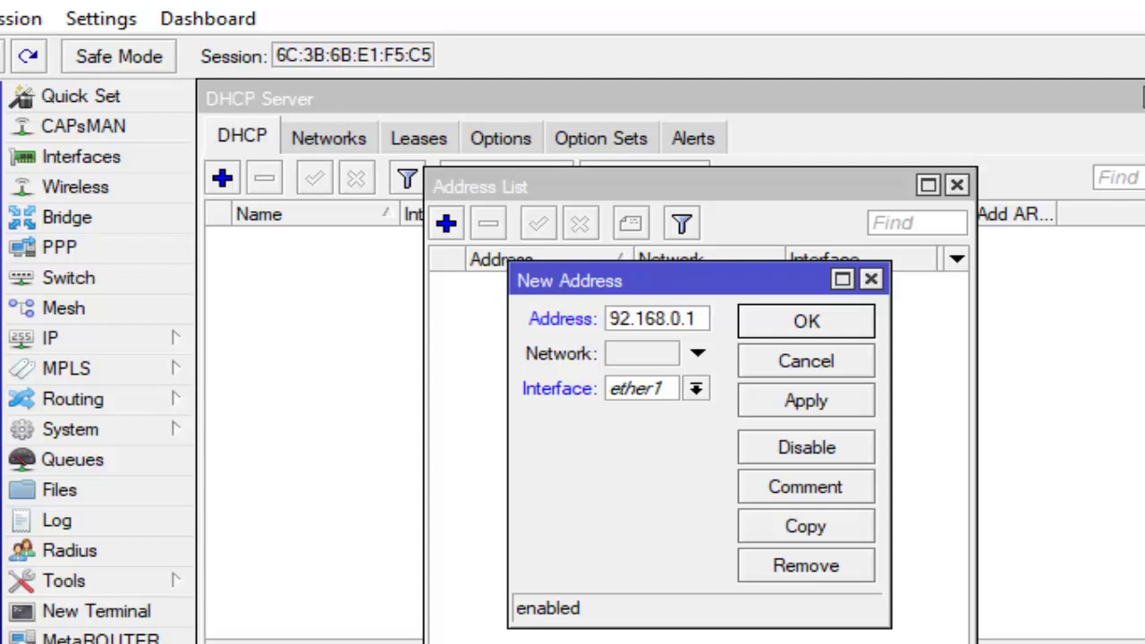
pyautogui.write('/24')
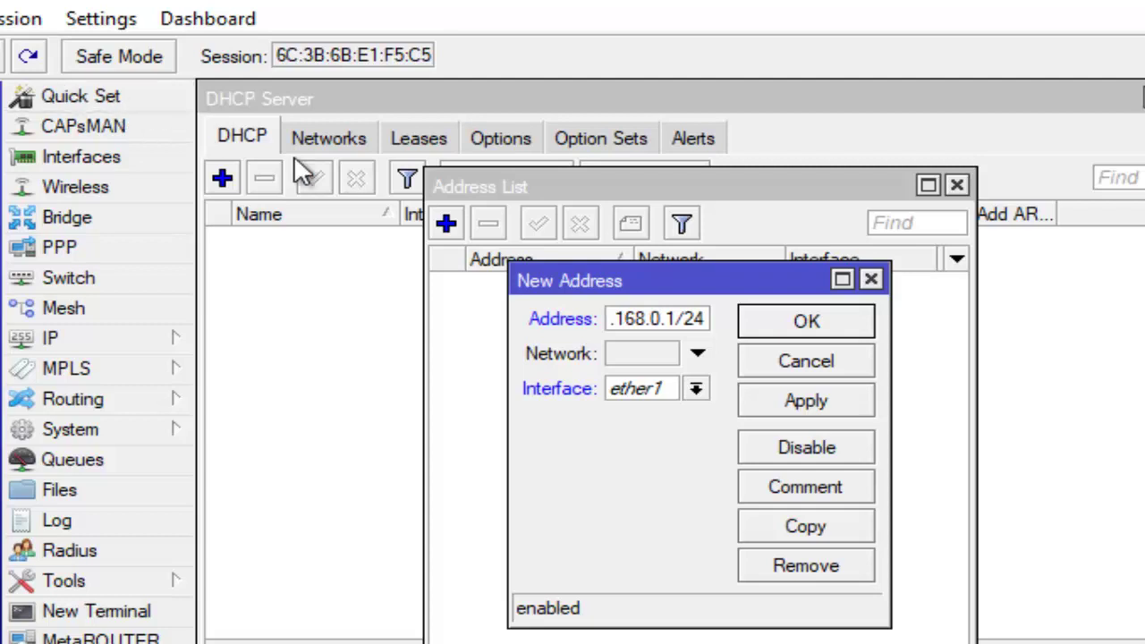
pyautogui.click(696, 390)
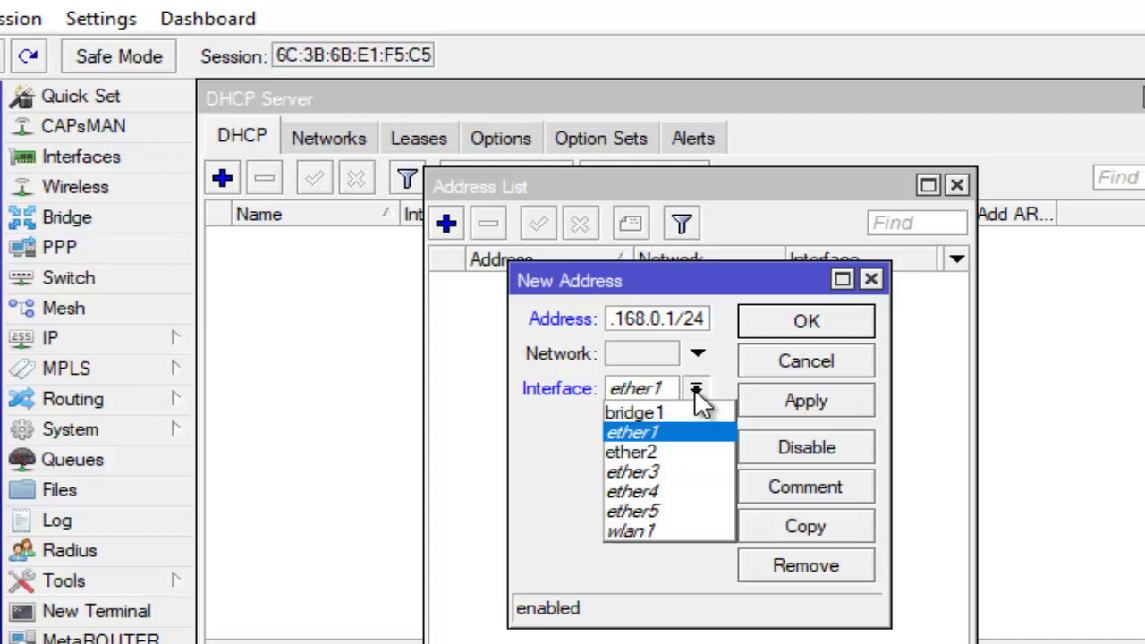
pyautogui.click(647, 412)
pyautogui.click(787, 331)
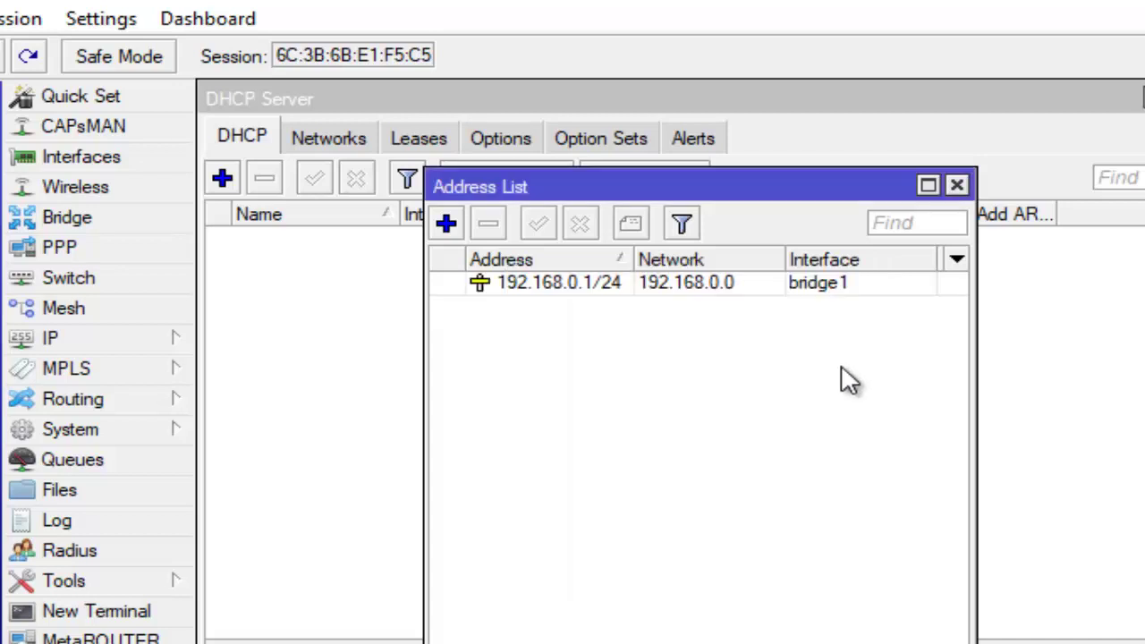
pyautogui.moveTo(633, 258); pyautogui.dragTo(662, 258)
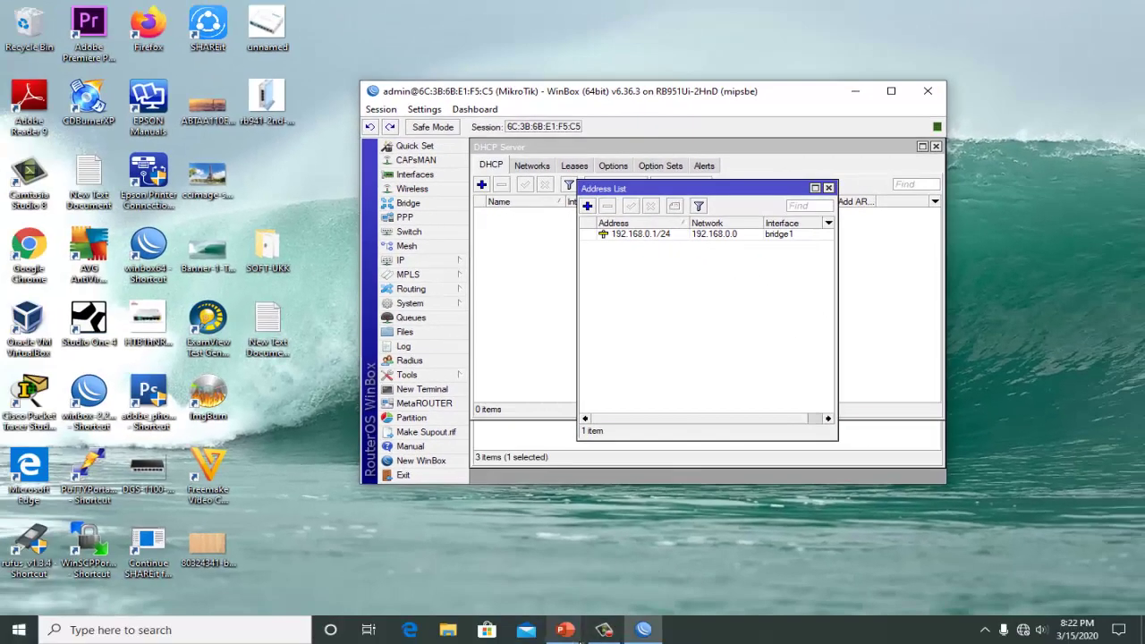
# Step: Review the UNBK server in the PowerPoint network diagram, return to WinBox to check the bridge1 address entry, and close the address list
pyautogui.moveTo(577, 636)
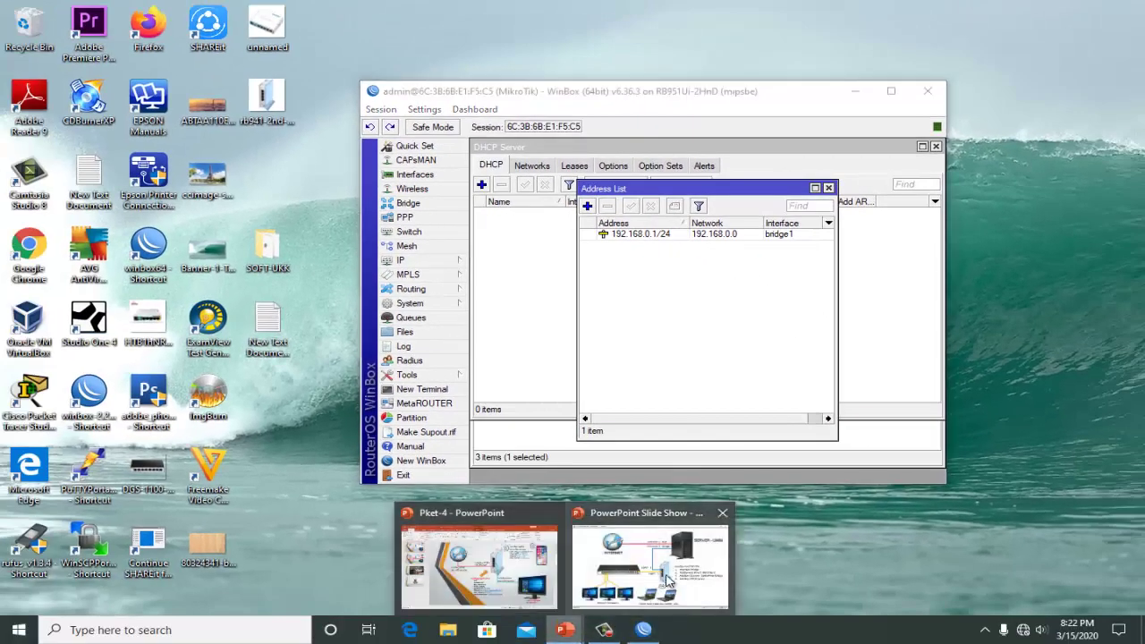
pyautogui.click(652, 547)
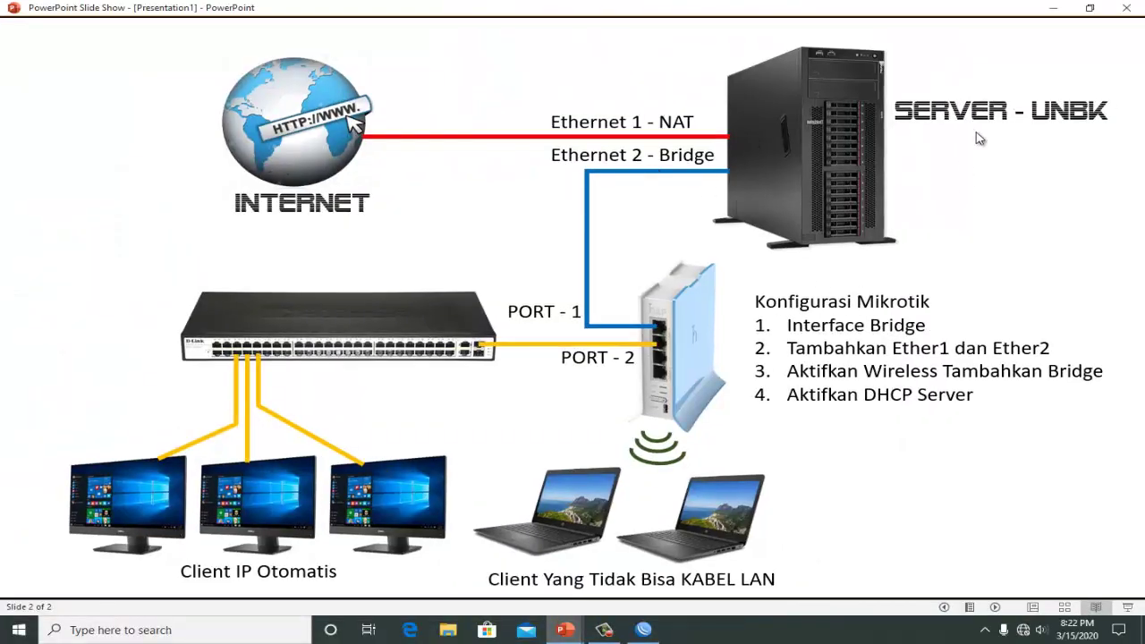
pyautogui.click(1056, 9)
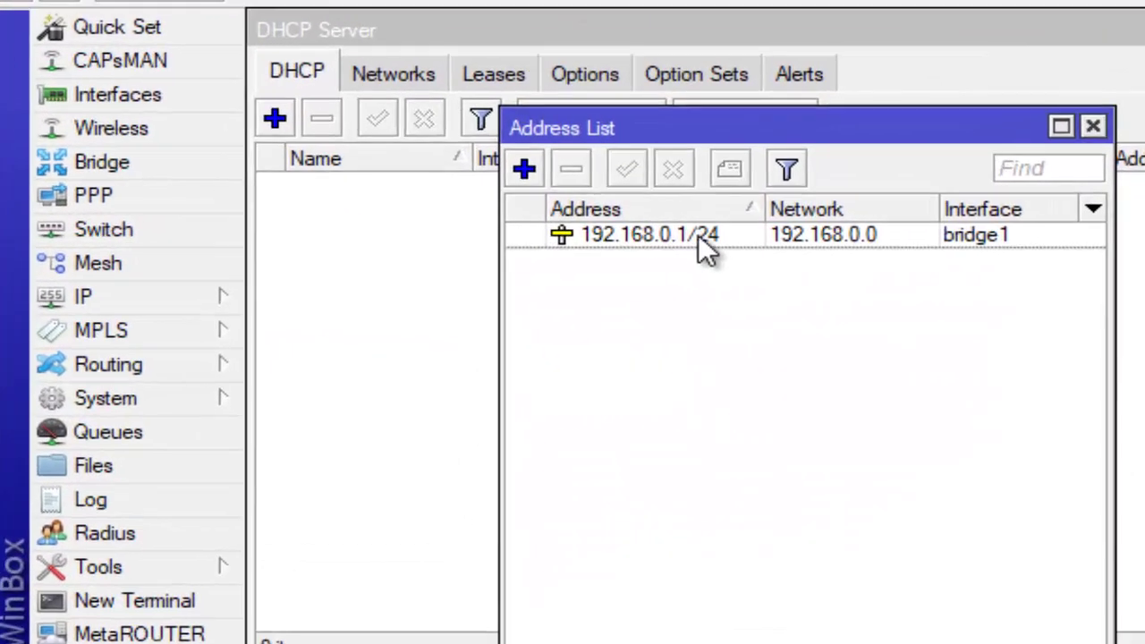
pyautogui.click(801, 234)
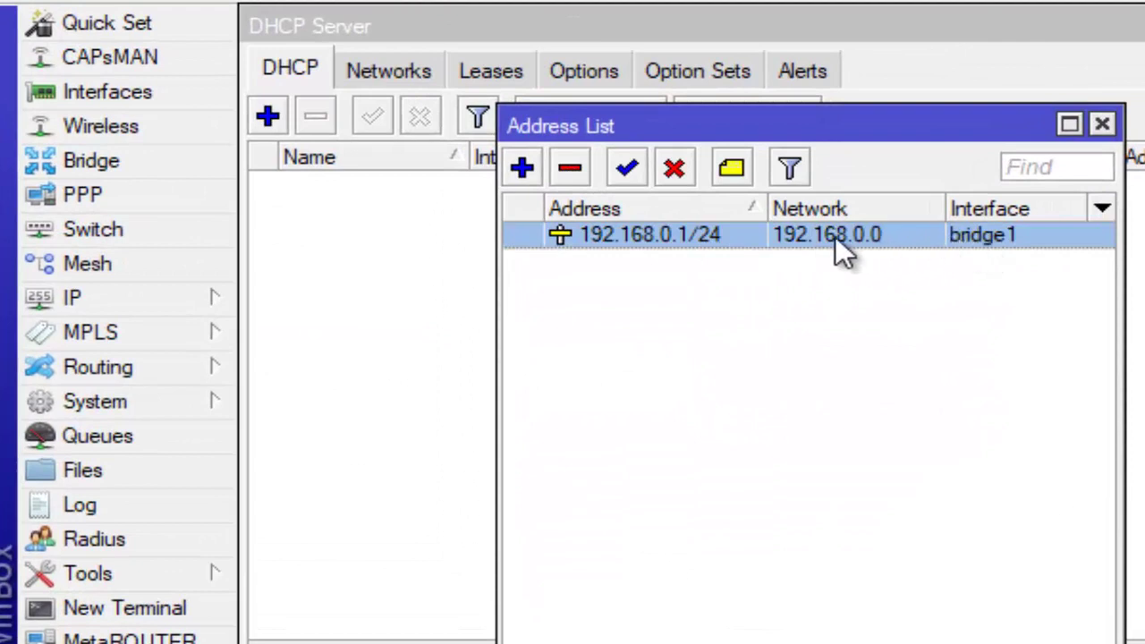
pyautogui.click(1102, 124)
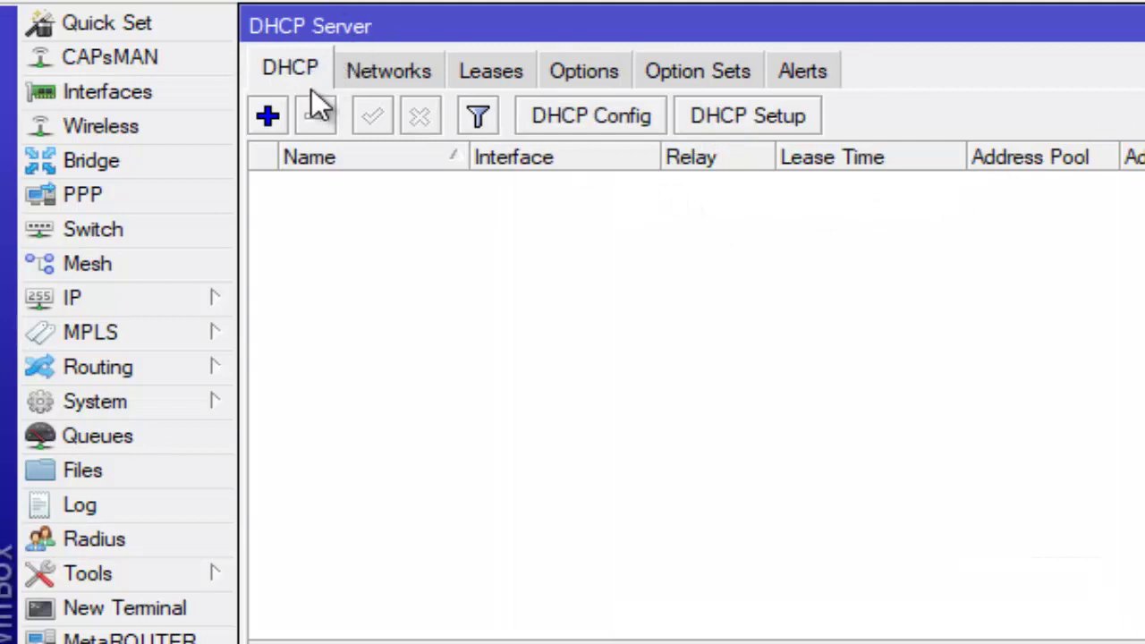
# Step: Start DHCP Setup with bridge1 as the server interface and accept the proposed address space
pyautogui.click(774, 116)
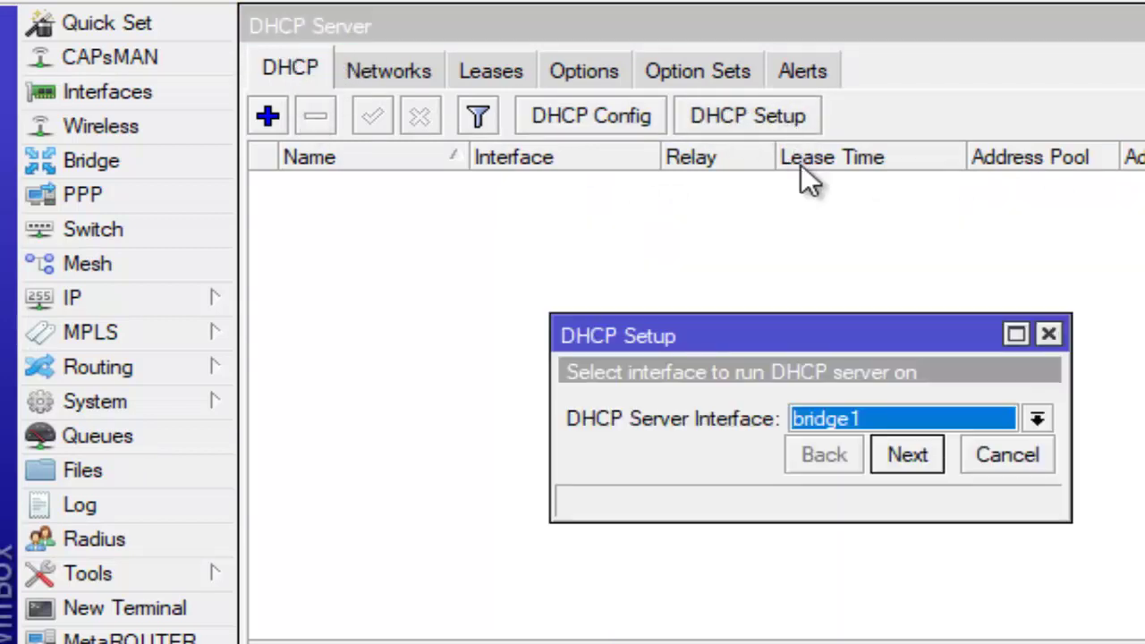
pyautogui.click(959, 413)
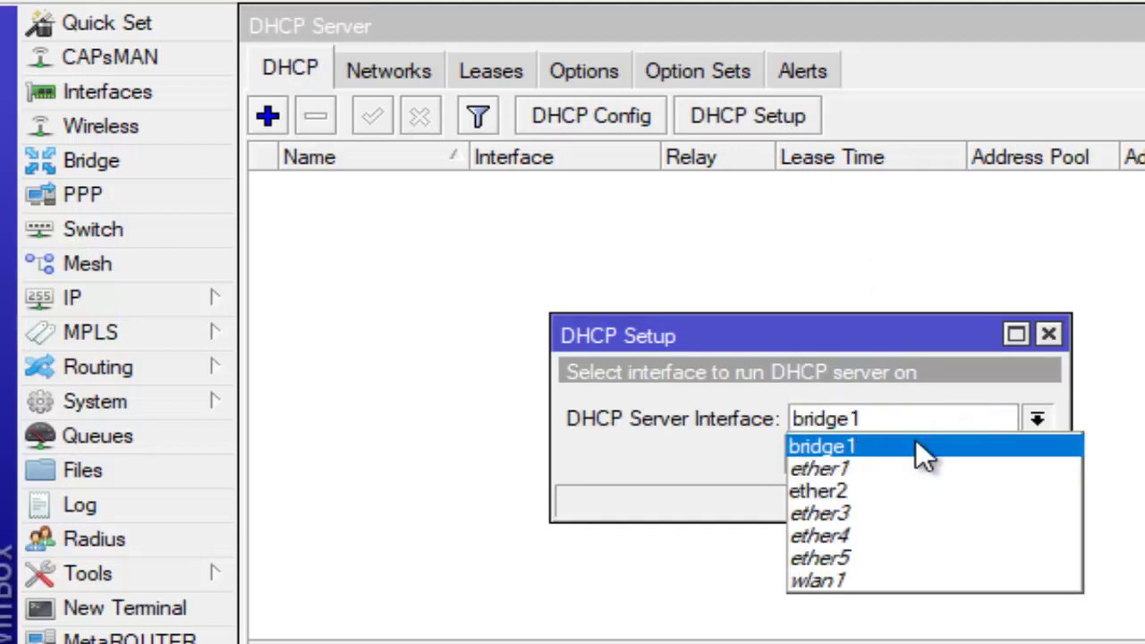
pyautogui.click(866, 446)
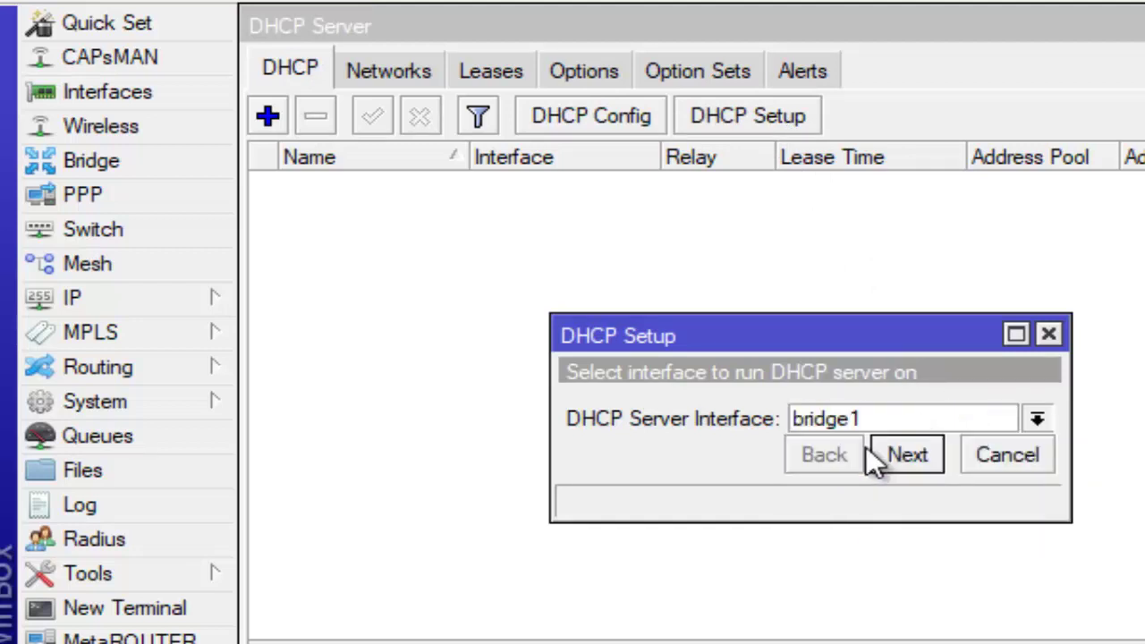
pyautogui.click(913, 447)
pyautogui.click(913, 447)
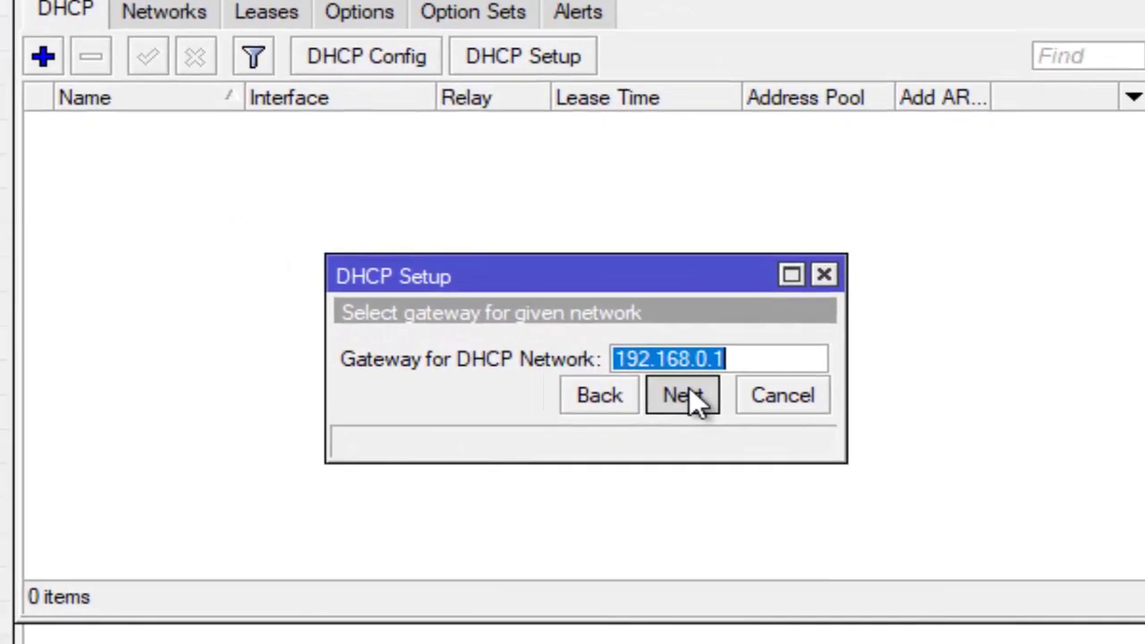
# Step: Set the gateway for the DHCP network to 192.168.0.200 and continue to the address pool stage
pyautogui.click(689, 398)
pyautogui.click(620, 397)
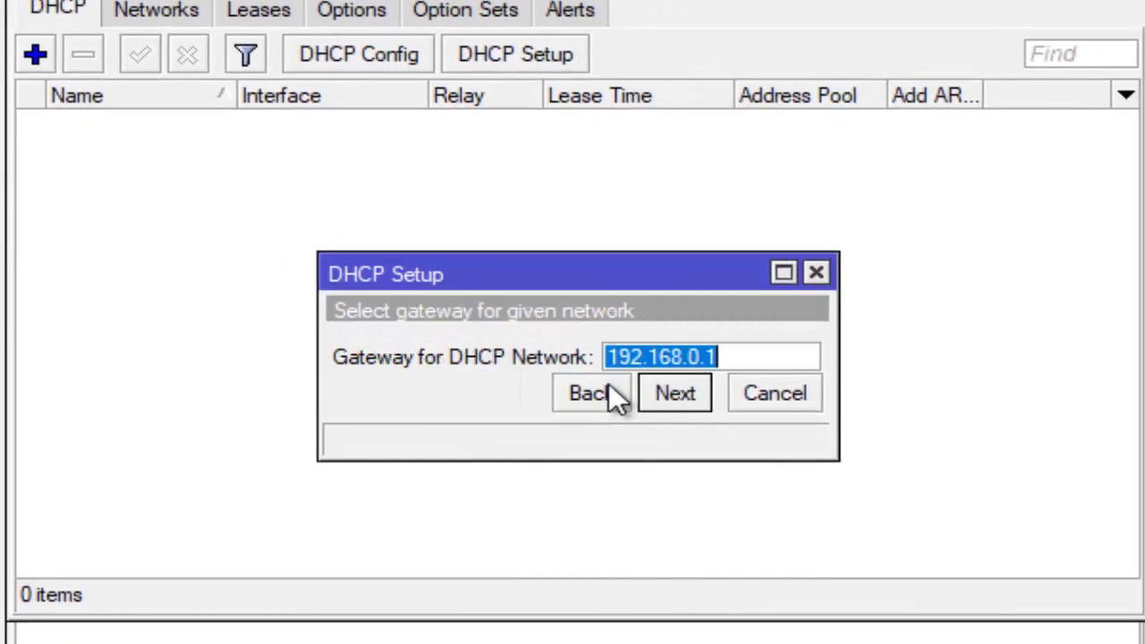
pyautogui.click(721, 357)
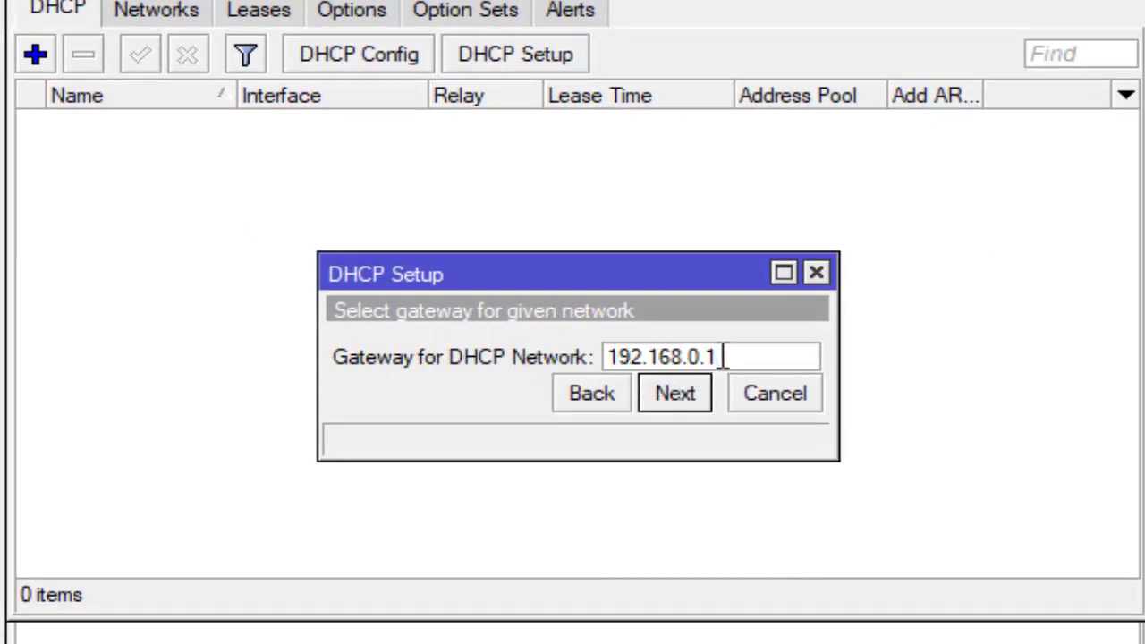
pyautogui.press('BackSpace')
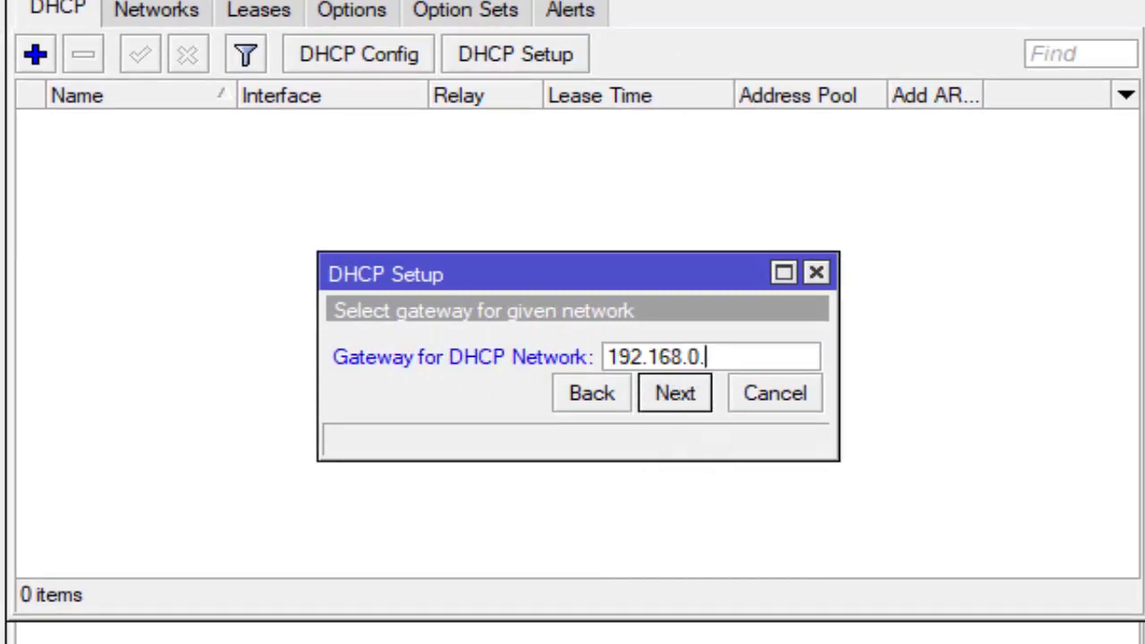
pyautogui.write('200')
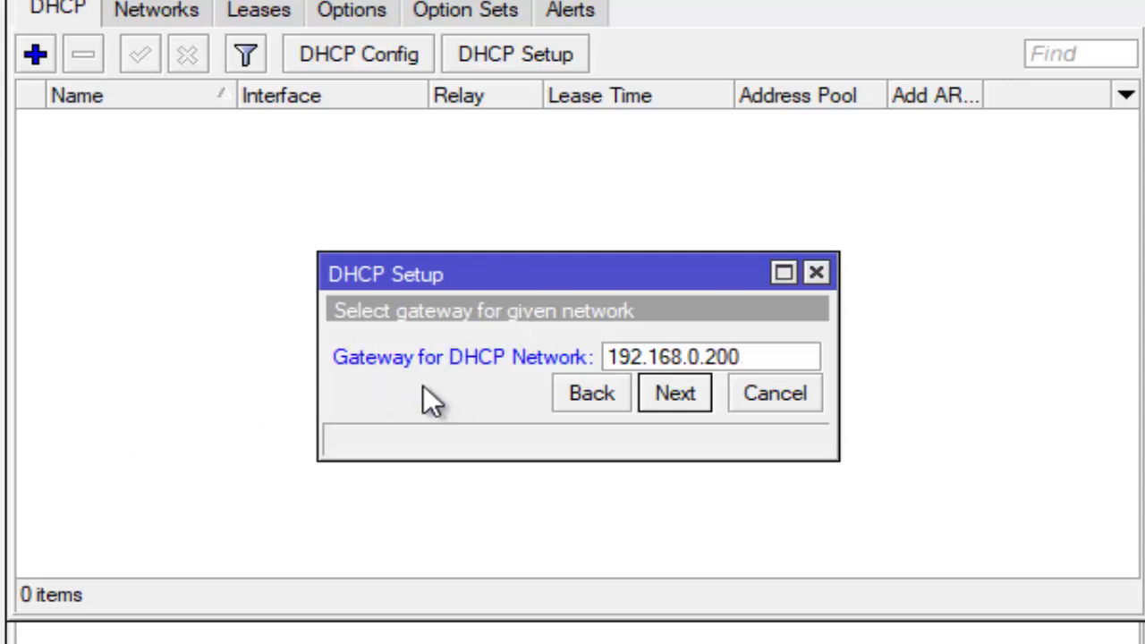
pyautogui.doubleClick(703, 356)
pyautogui.moveTo(603, 356); pyautogui.dragTo(687, 354)
pyautogui.click(754, 350)
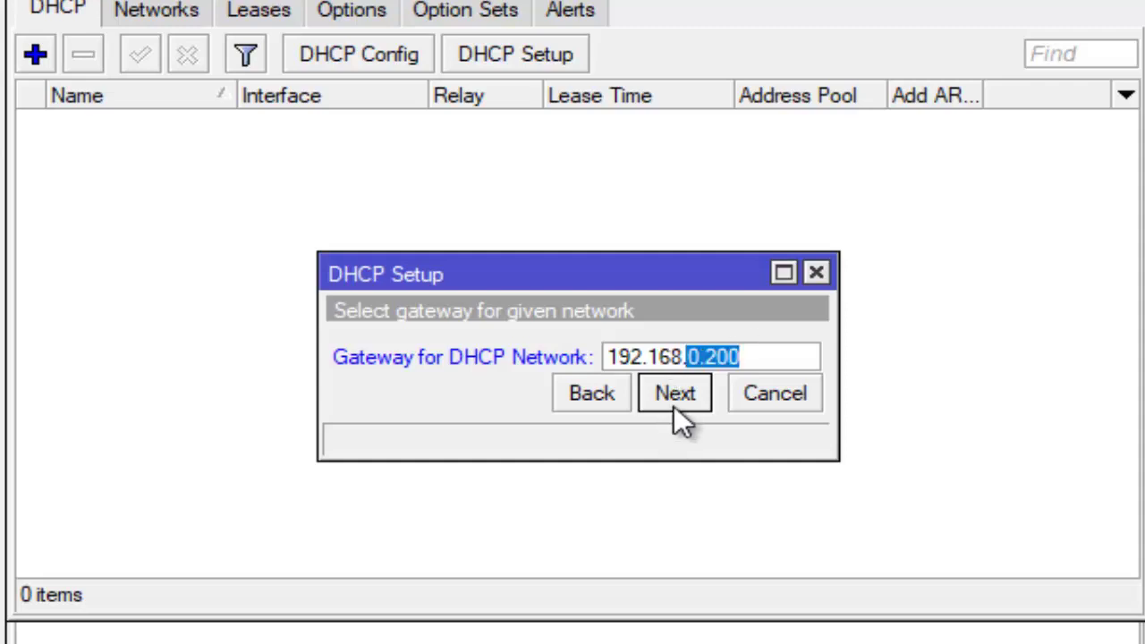
pyautogui.click(675, 404)
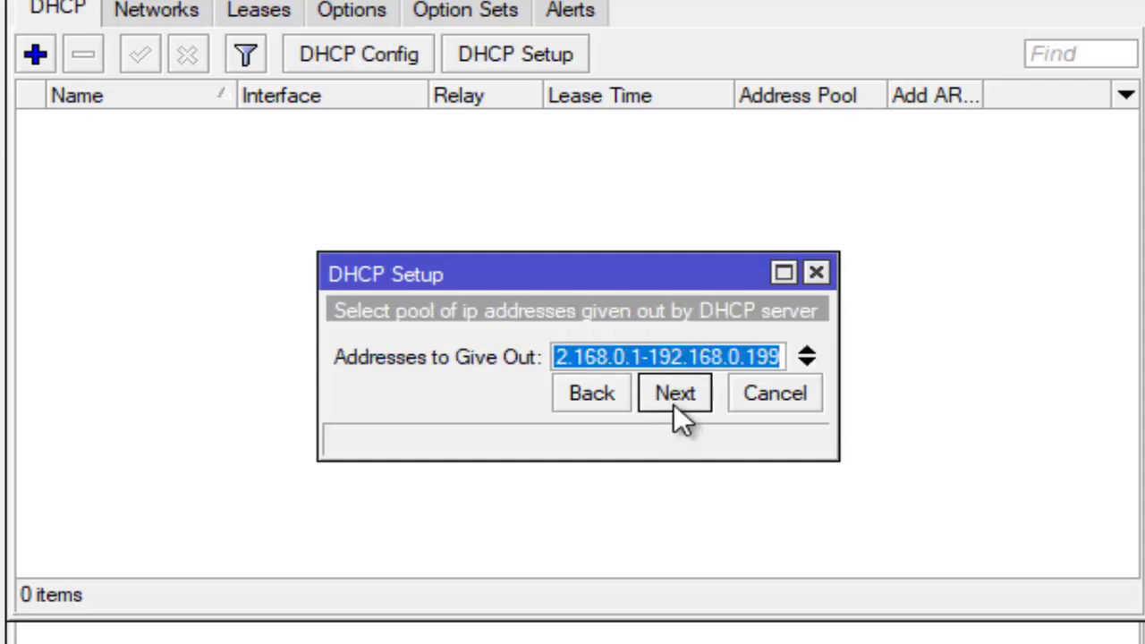
# Step: Remove the second address range and end the DHCP pool at 192.168.0.50, then continue past the pool stage
pyautogui.click(756, 357)
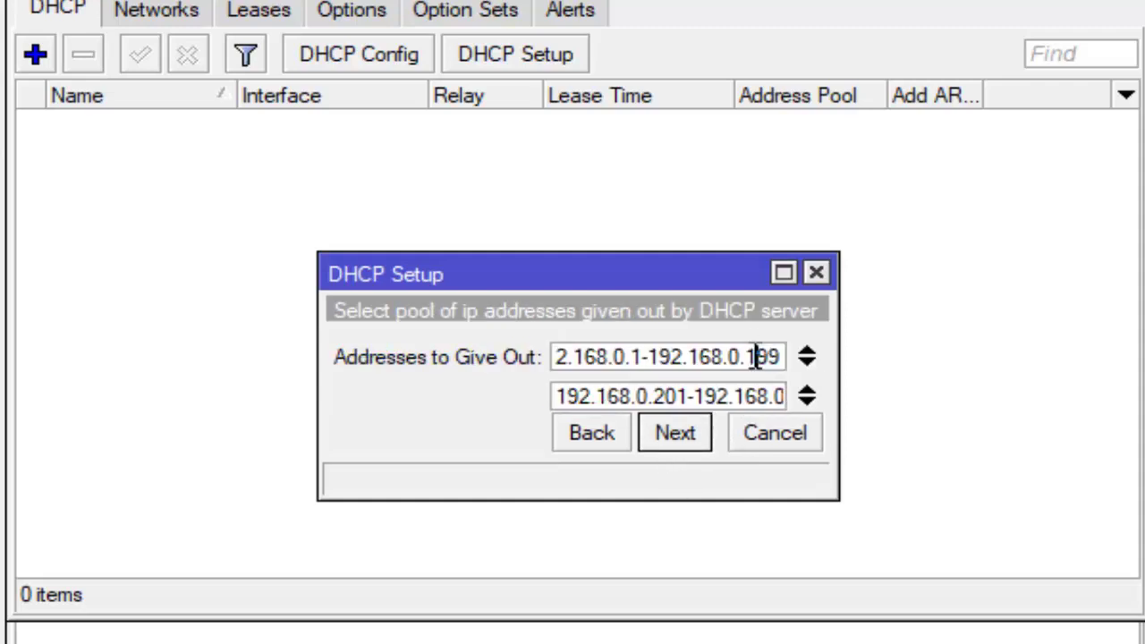
pyautogui.click(810, 390)
pyautogui.click(749, 357)
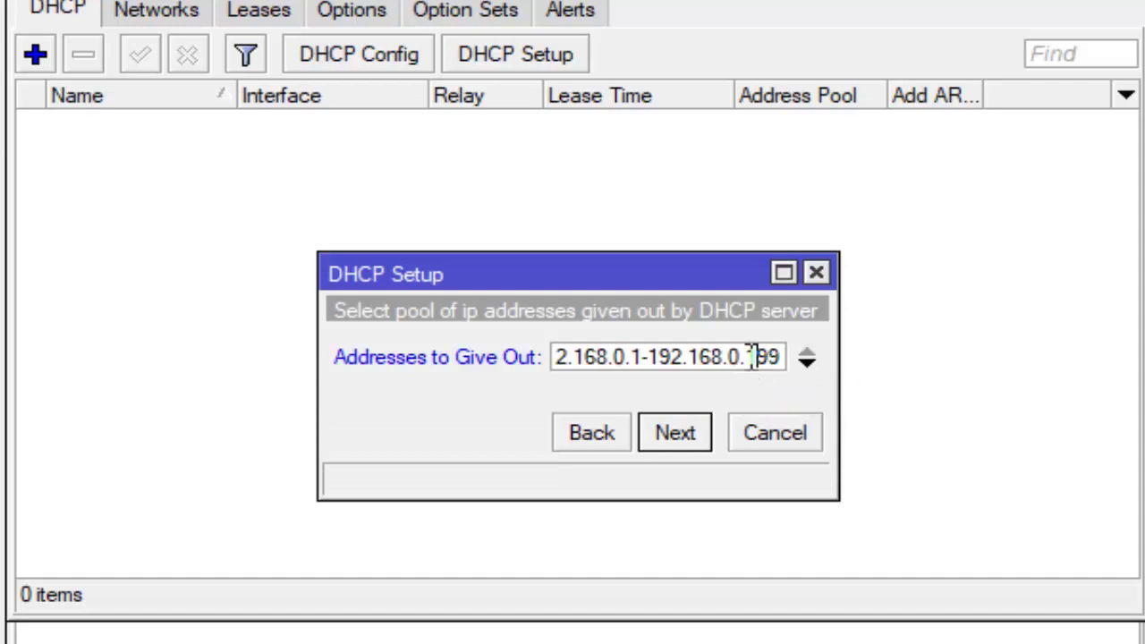
pyautogui.moveTo(750, 357); pyautogui.dragTo(781, 357)
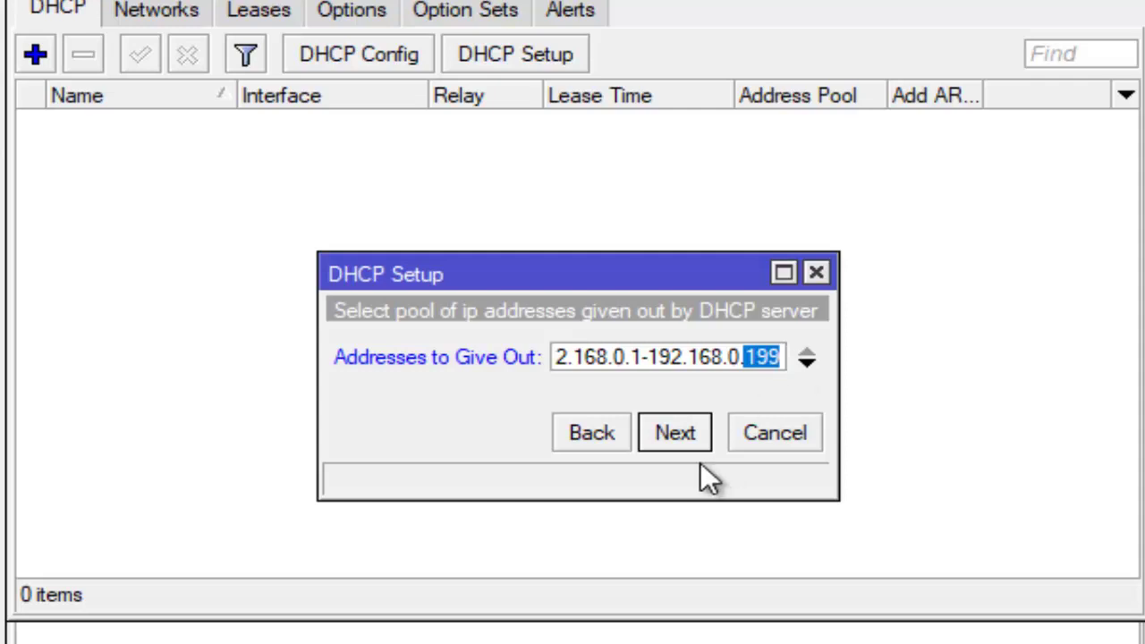
pyautogui.write('50')
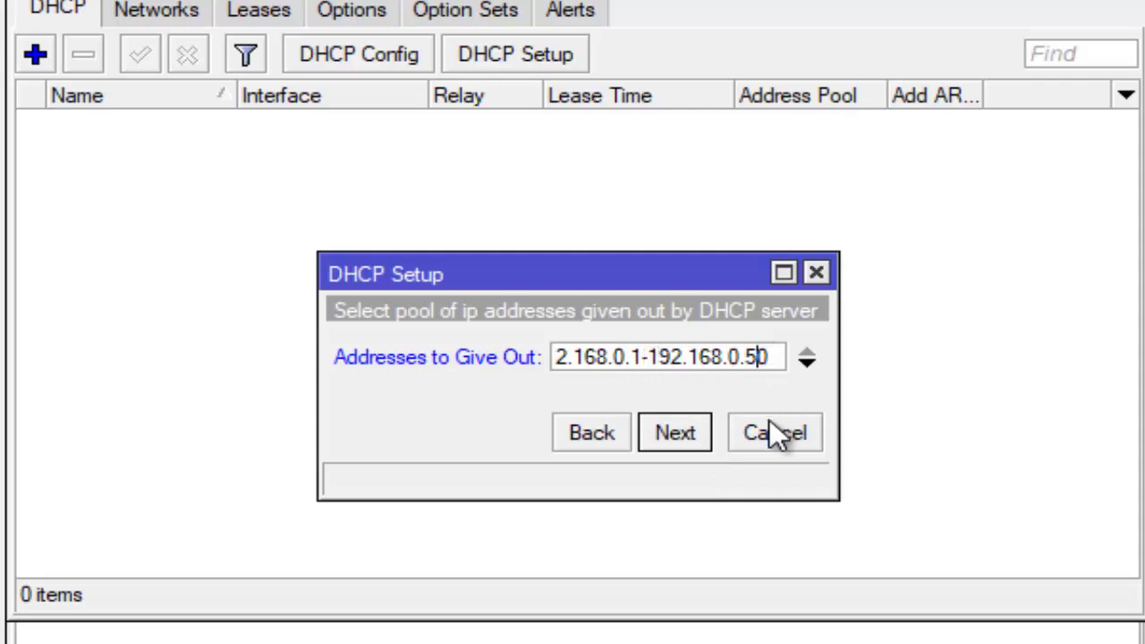
pyautogui.click(684, 427)
# Step: Accept the remaining DHCP Setup defaults, including the 00:10:00 lease time, and finish the setup
pyautogui.click(684, 426)
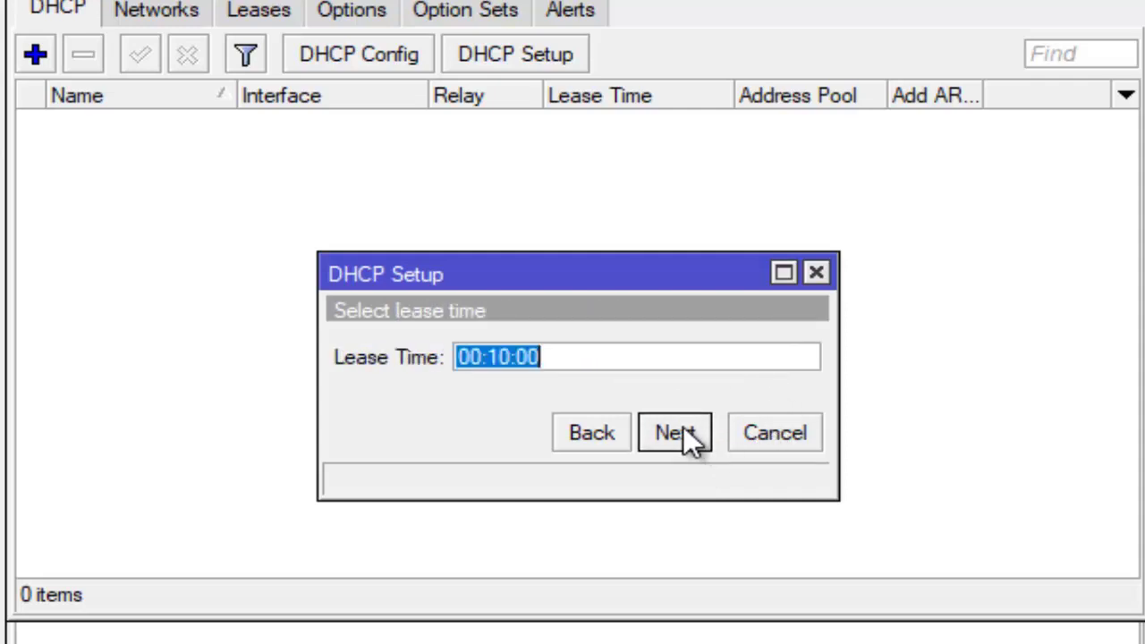
pyautogui.click(683, 425)
pyautogui.click(581, 354)
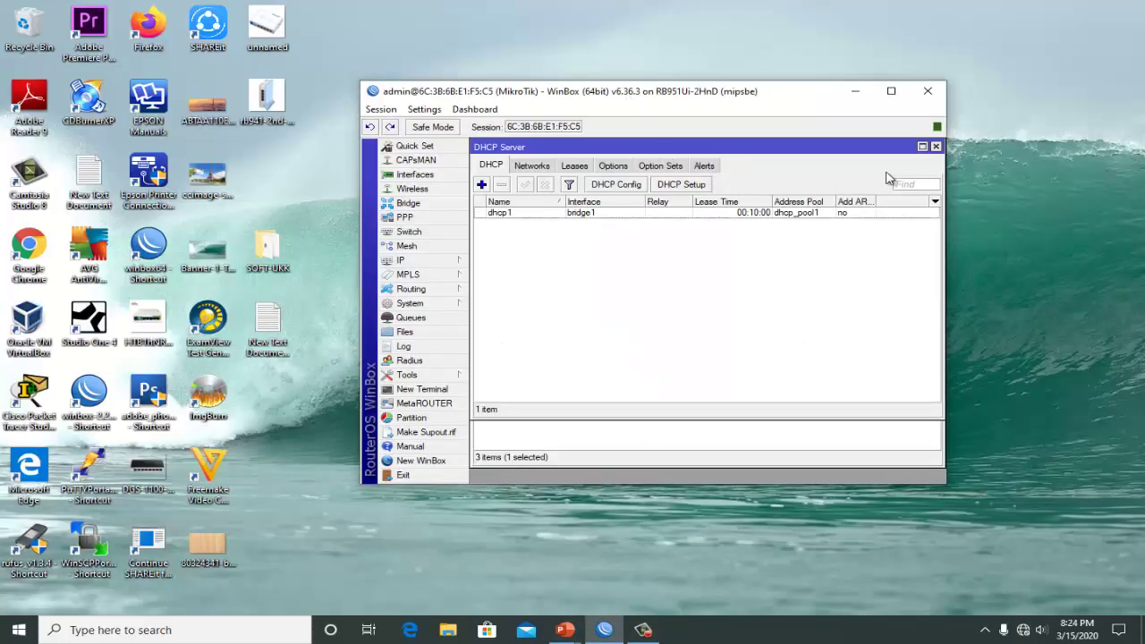
# Step: Close the DHCP Server, Bridge and Interface List windows in WinBox
pyautogui.click(935, 146)
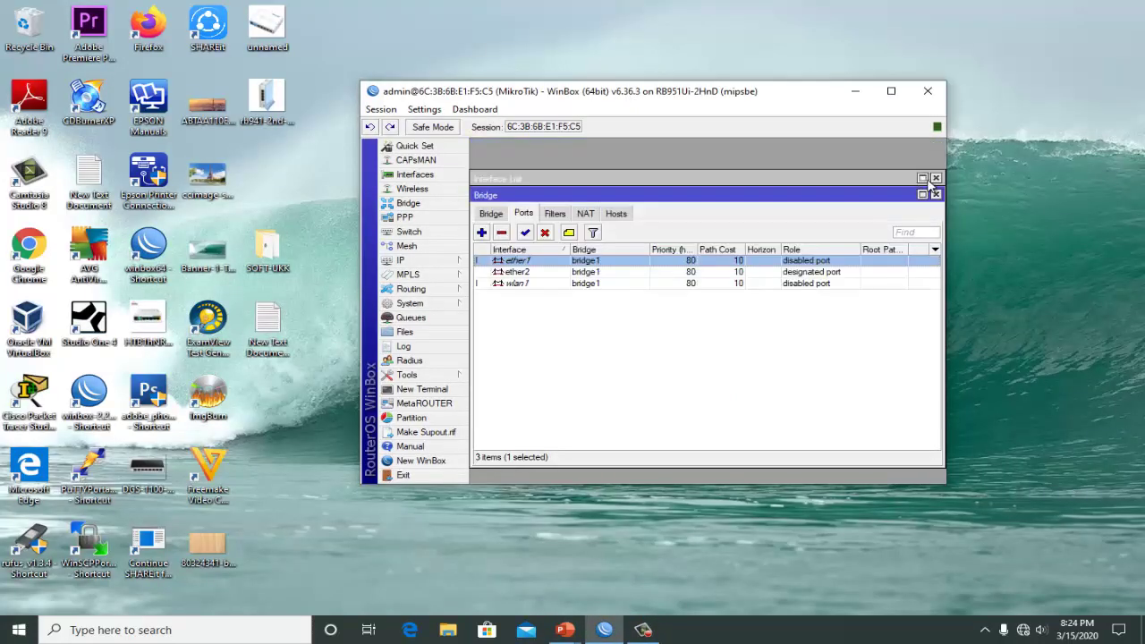
pyautogui.click(935, 193)
pyautogui.click(936, 178)
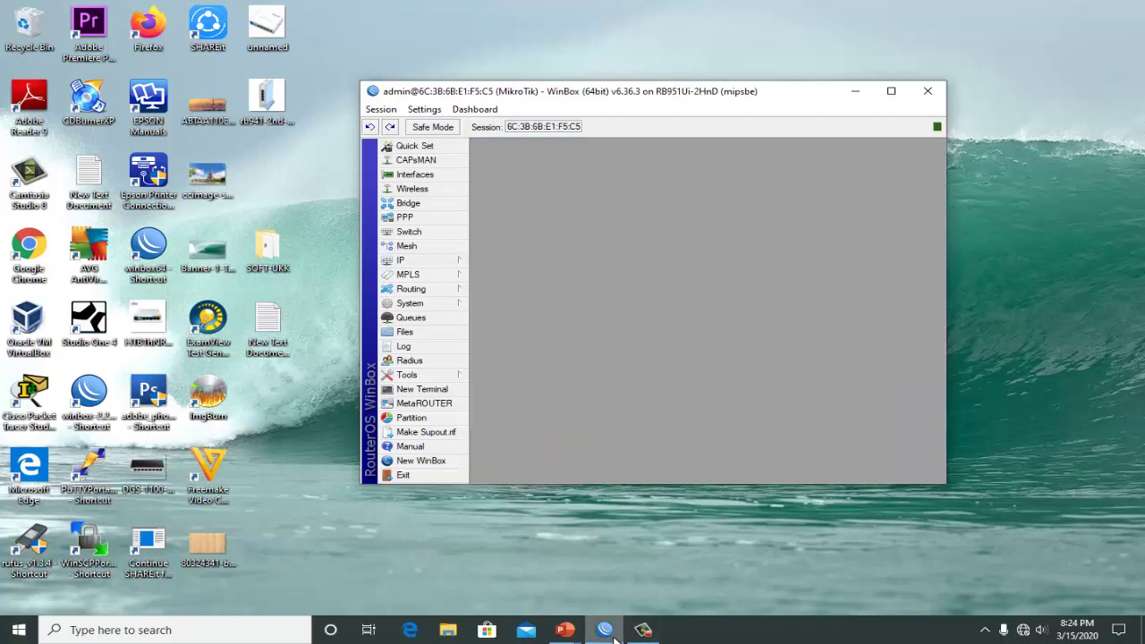
# Step: Switch to PowerPoint to review the router's port connections in the network diagram, and minimize the slide show
pyautogui.click(565, 630)
pyautogui.click(669, 537)
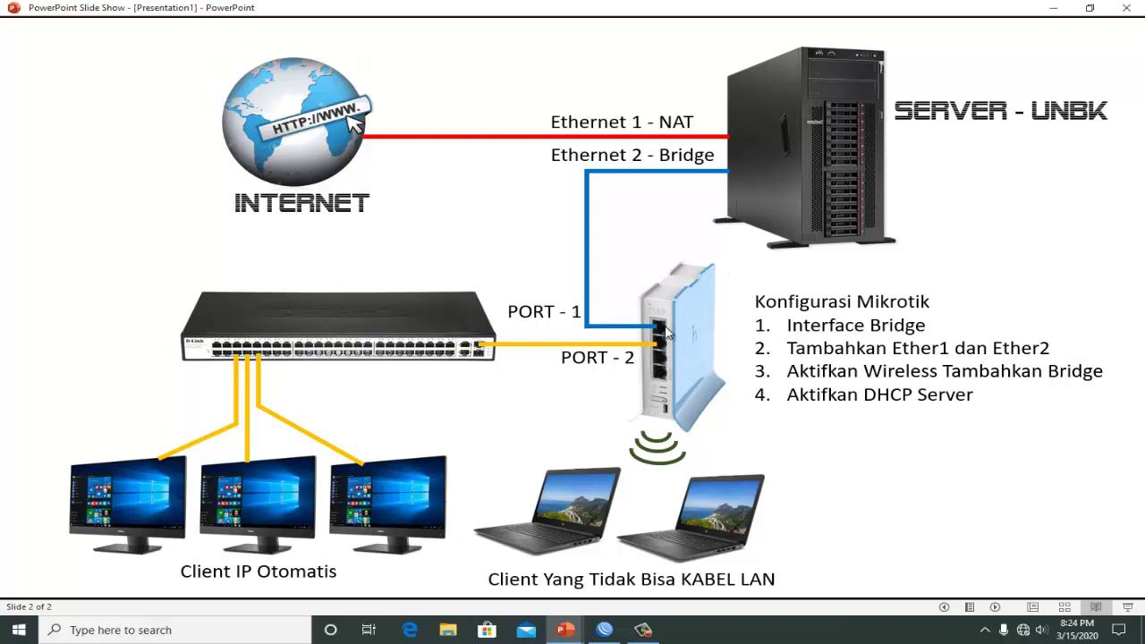
pyautogui.click(1061, 10)
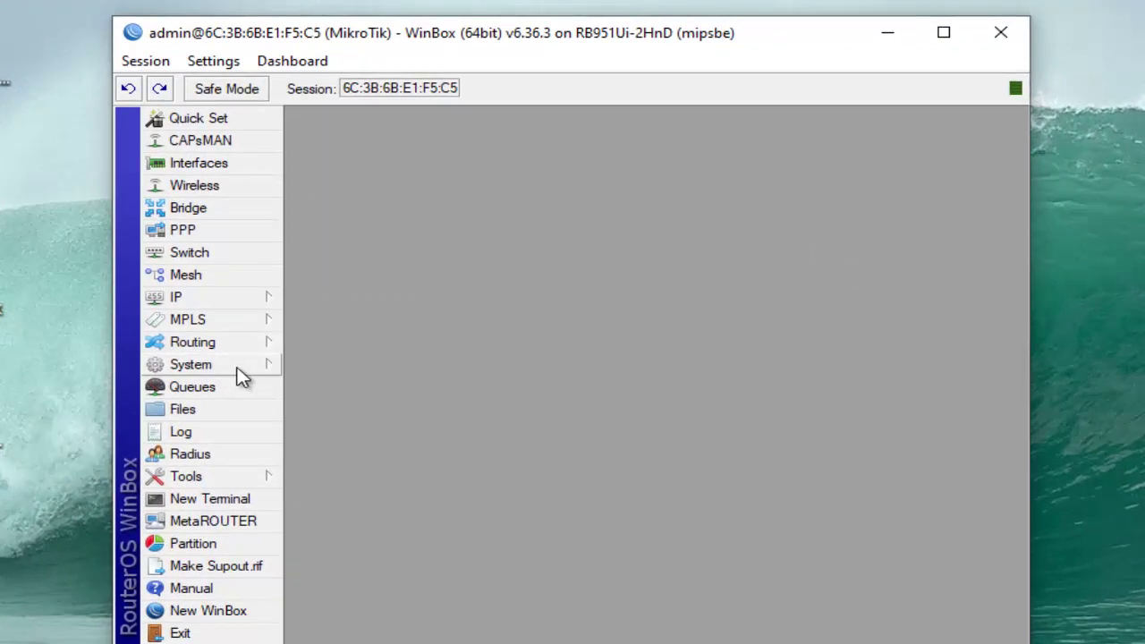
# Step: Set a new router login password in the system settings, entering and confirming it with the old password left blank
pyautogui.click(243, 375)
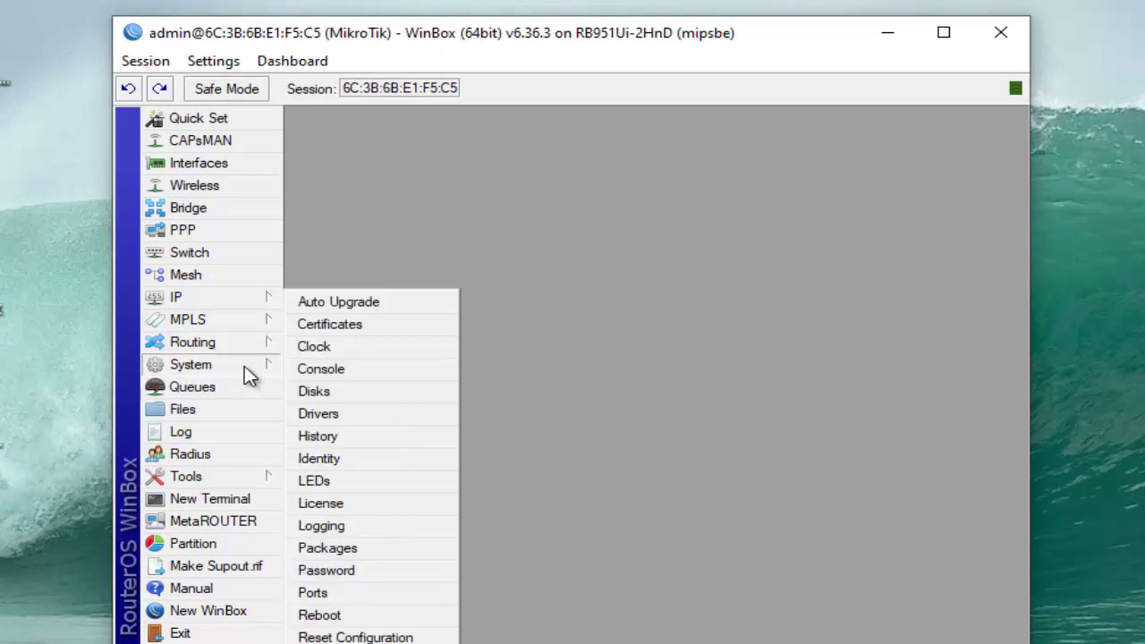
pyautogui.click(356, 573)
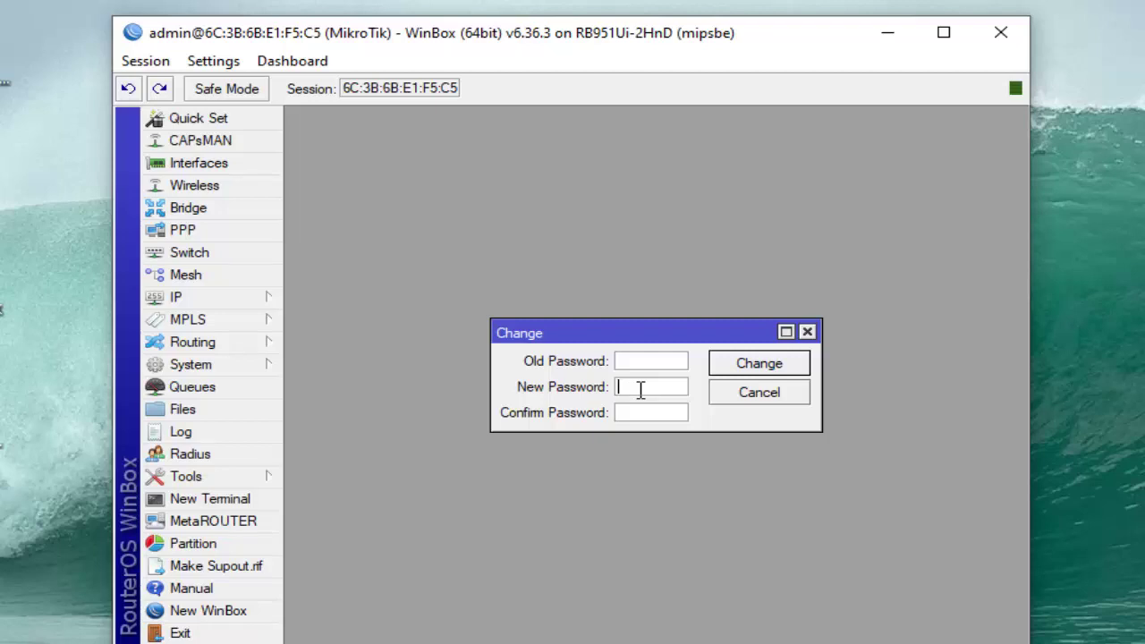
pyautogui.write('a')
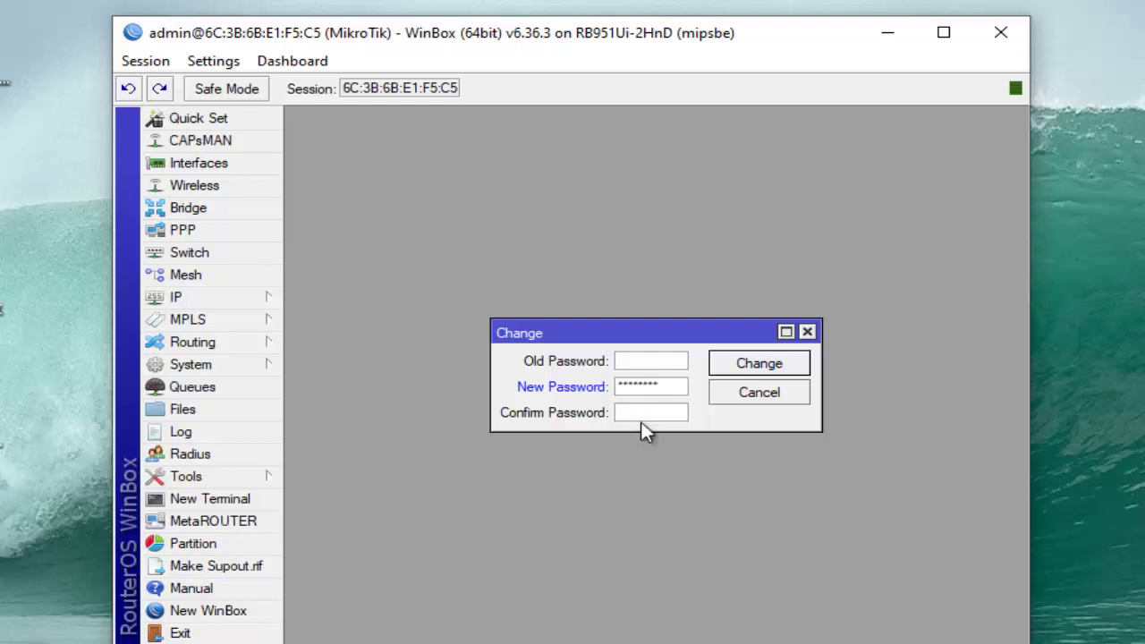
pyautogui.click(647, 418)
pyautogui.write('aaaaaaaa')
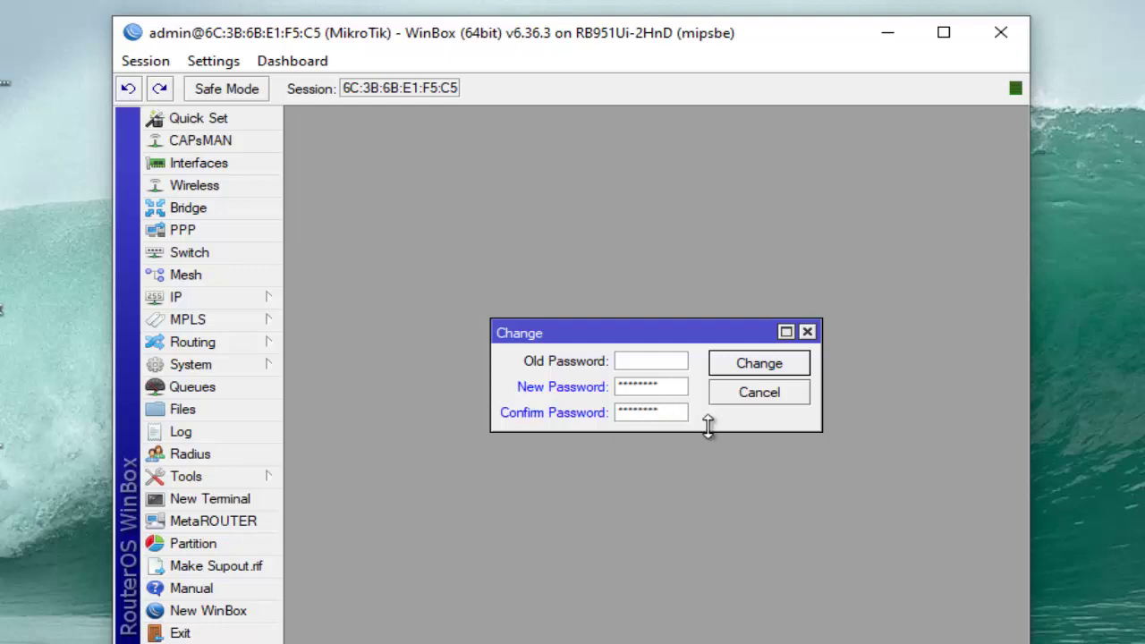
pyautogui.moveTo(670, 385); pyautogui.dragTo(617, 386)
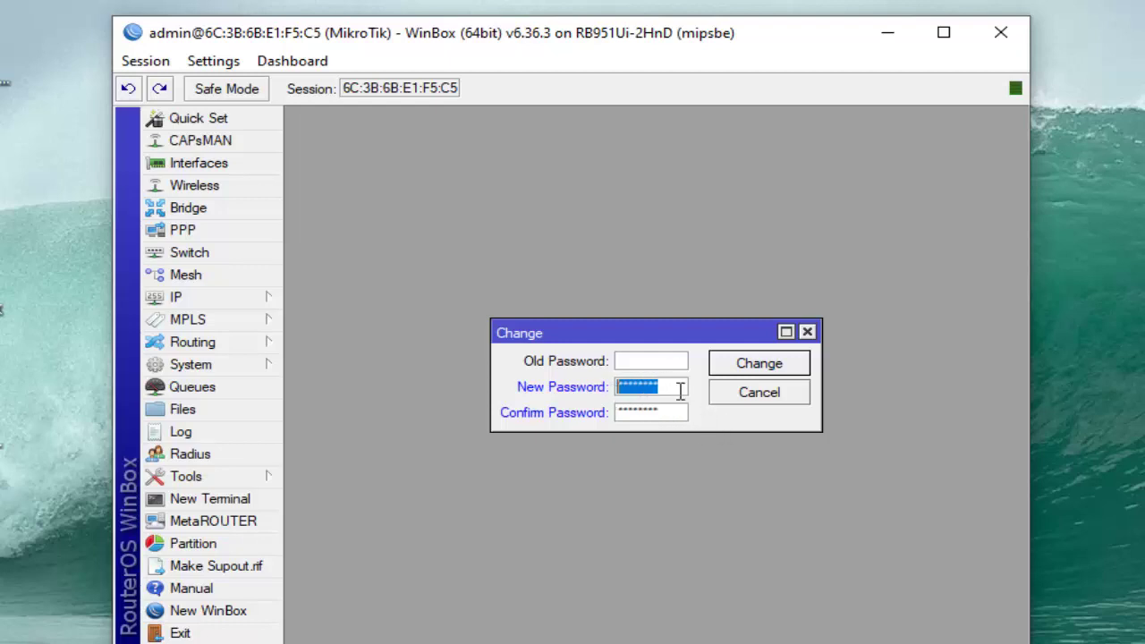
pyautogui.moveTo(672, 412); pyautogui.dragTo(617, 412)
pyautogui.click(779, 365)
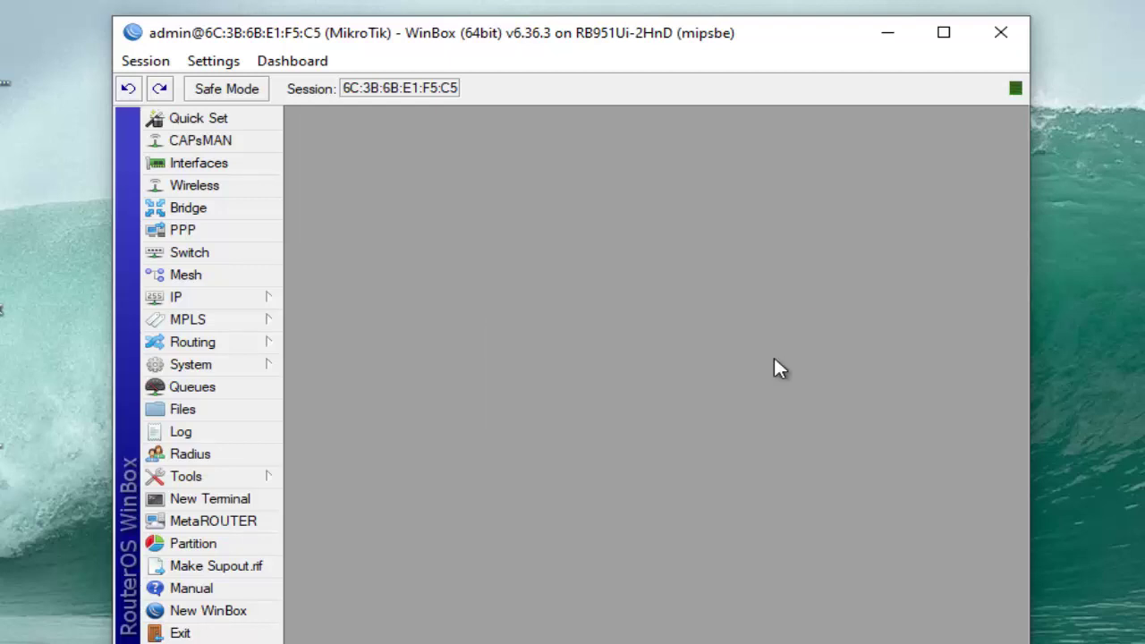
# Step: Close the WinBox session and refresh the Windows desktop
pyautogui.click(999, 36)
pyautogui.rightClick(706, 183)
pyautogui.click(742, 222)
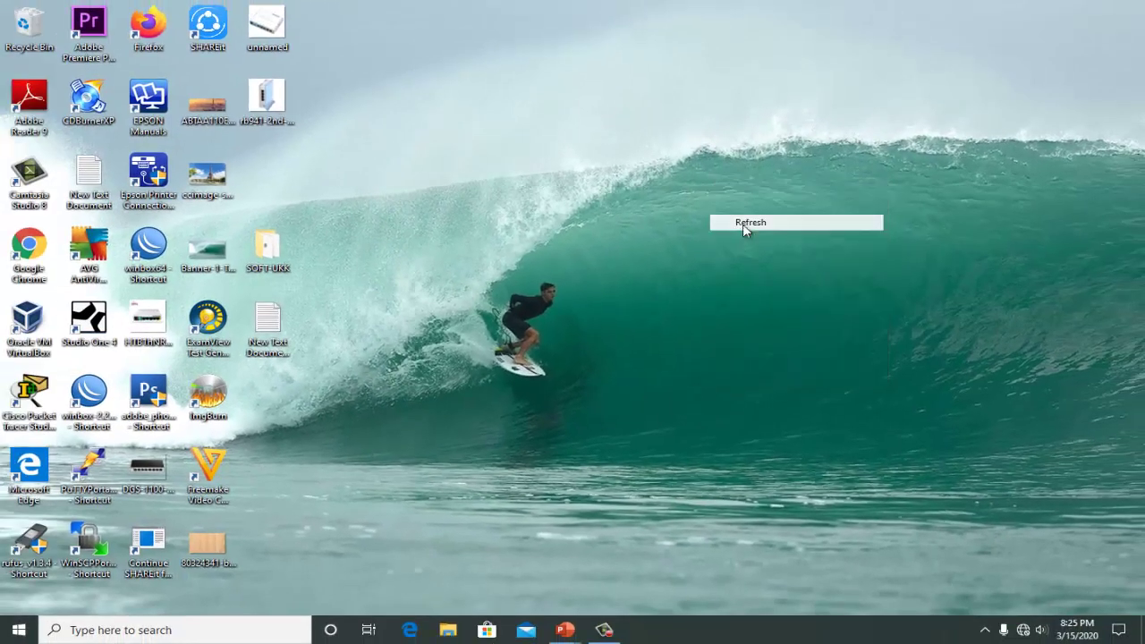
# Step: Look over the UNBK server network diagram in PowerPoint again and minimize the slide show
pyautogui.click(618, 572)
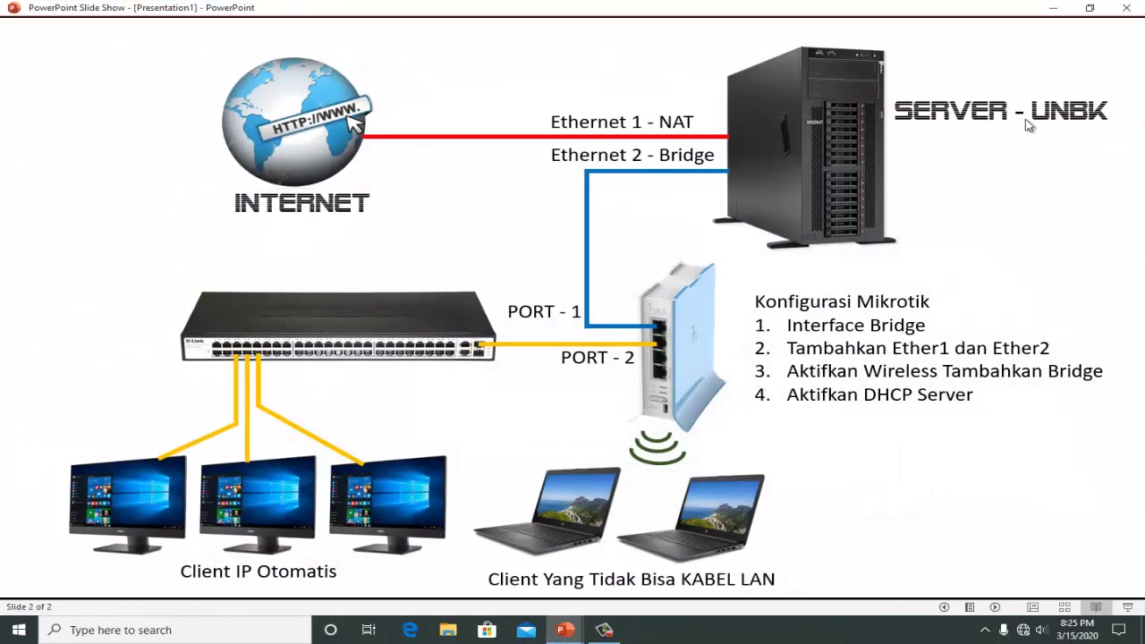
pyautogui.click(1056, 9)
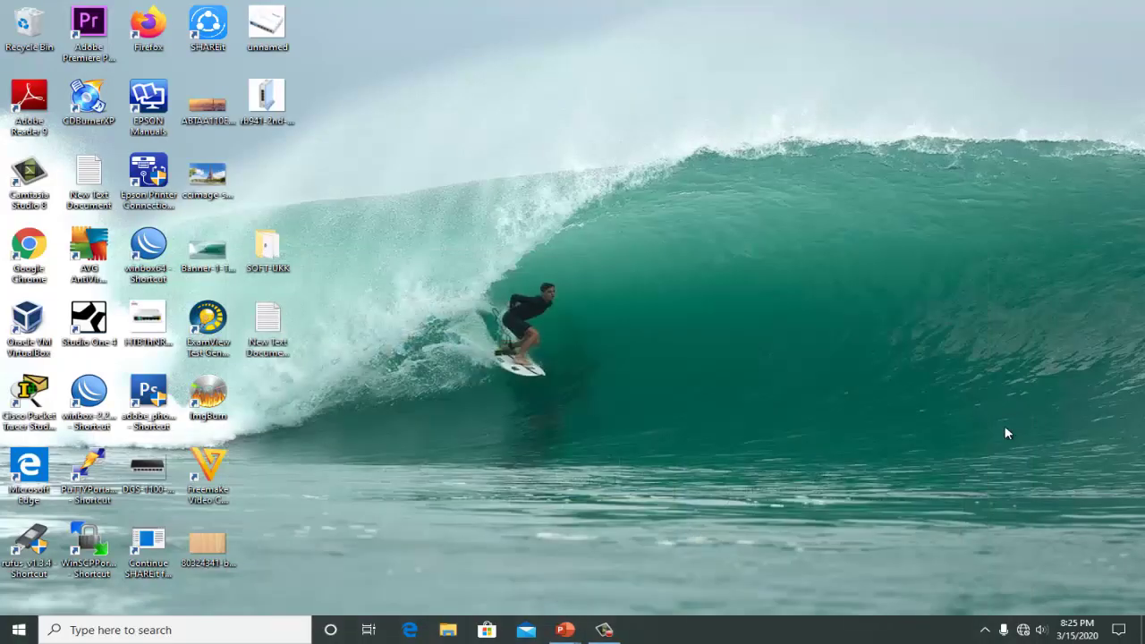
# Step: Open the Windows adapter options from the Ethernet network settings and select the Ethernet adapter
pyautogui.rightClick(1024, 632)
pyautogui.click(1029, 605)
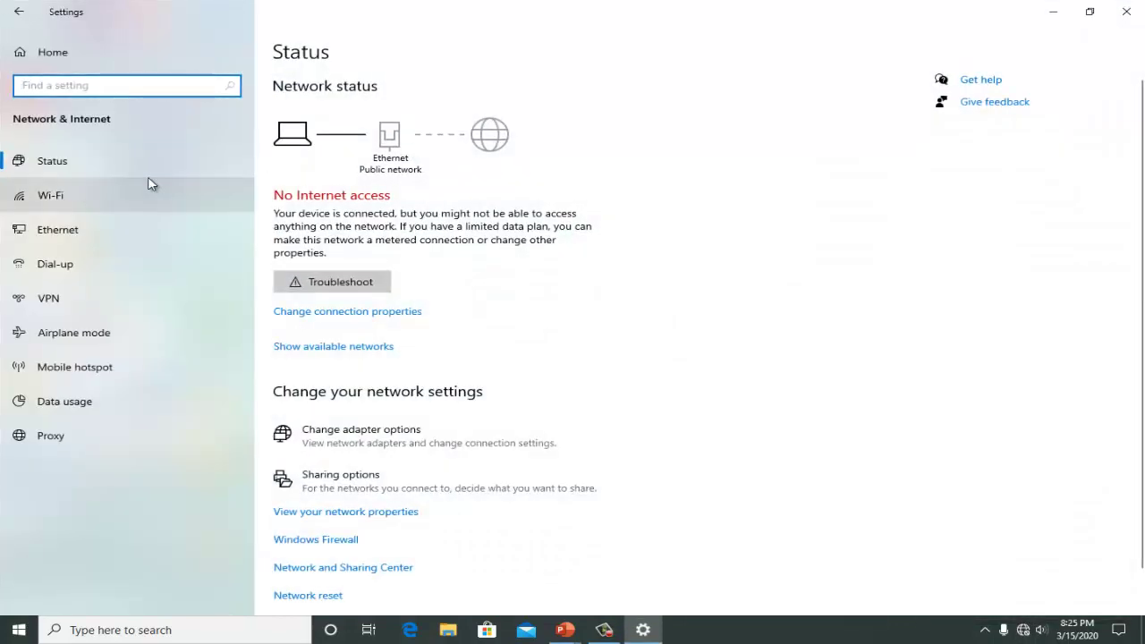
pyautogui.click(107, 231)
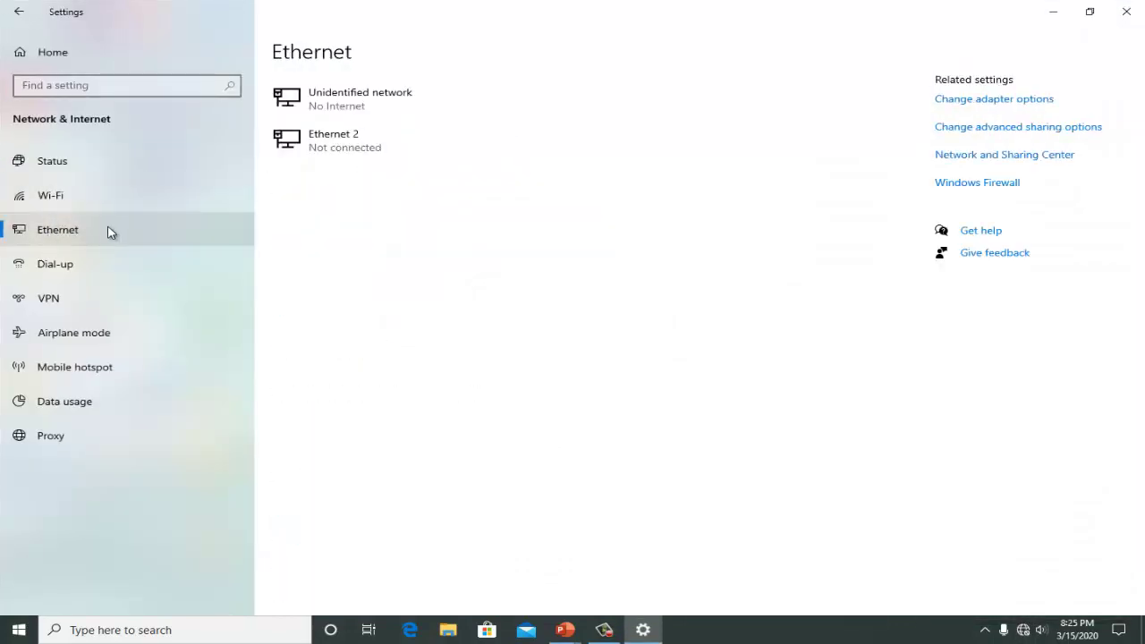
pyautogui.click(994, 106)
pyautogui.click(304, 213)
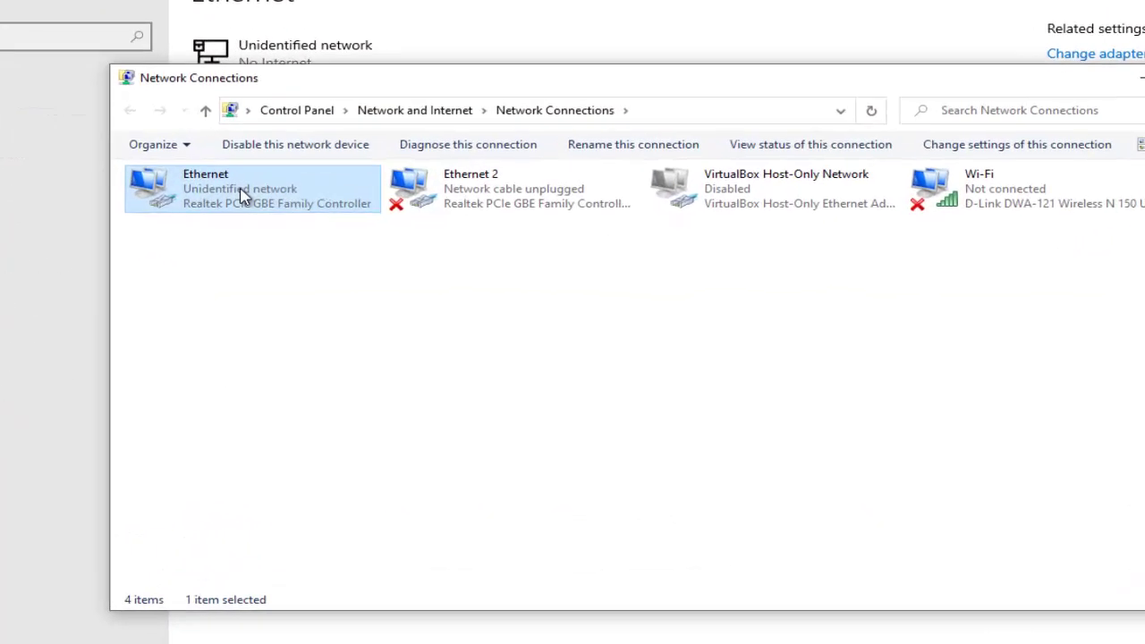
# Step: Check the Ethernet adapter's Internet Protocol Version 4 (TCP/IPv4) properties and close them without changes
pyautogui.rightClick(244, 196)
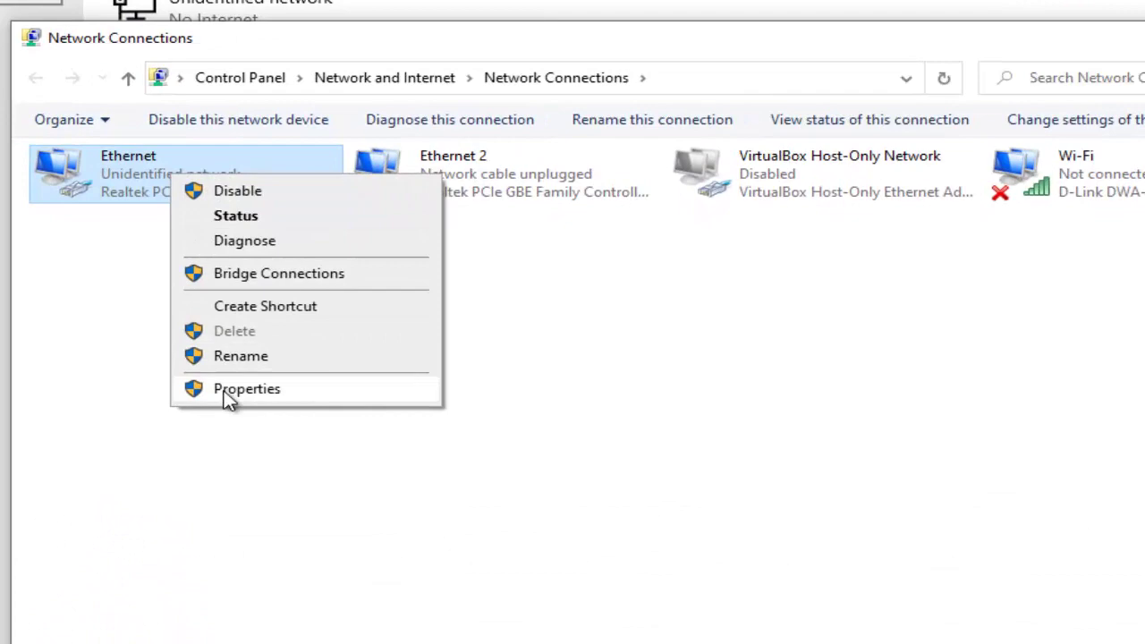
pyautogui.click(226, 392)
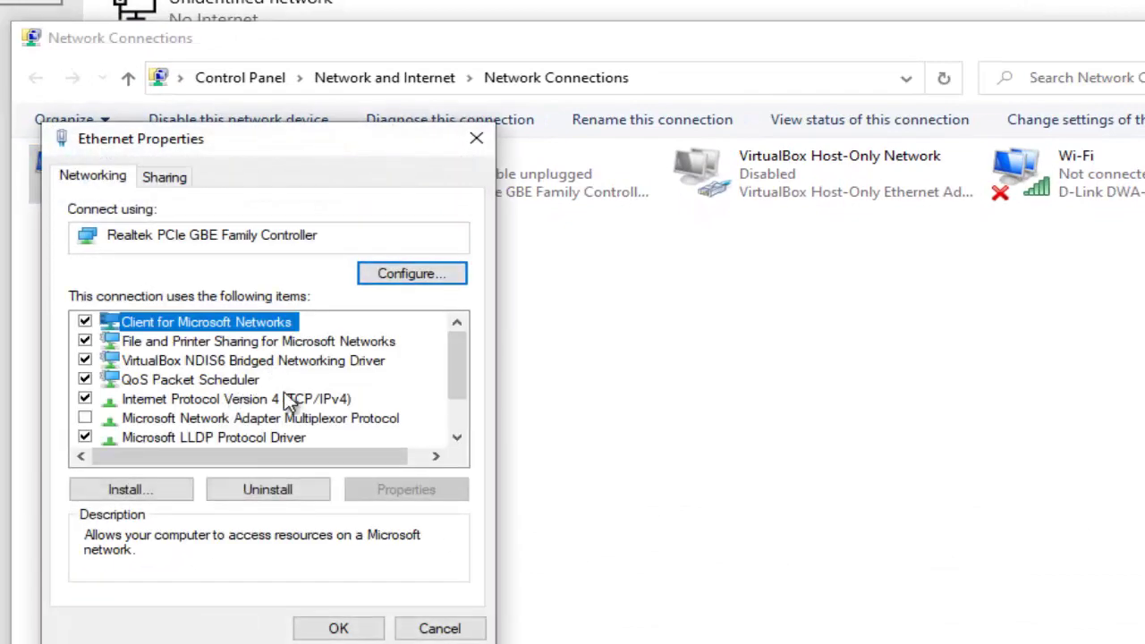
pyautogui.doubleClick(288, 398)
pyautogui.click(566, 224)
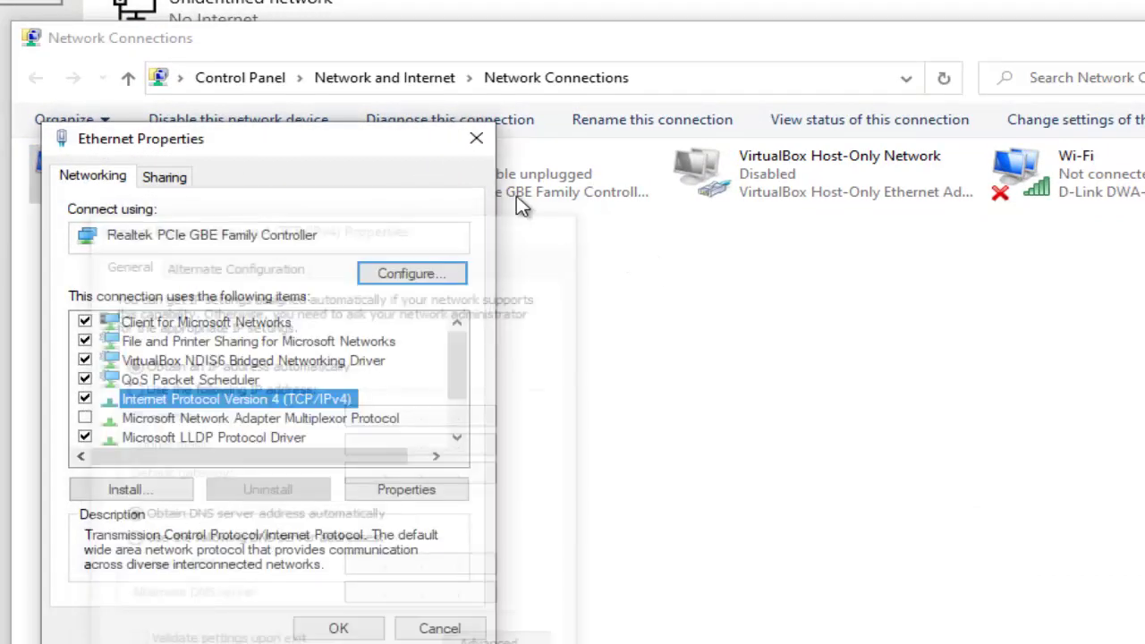
pyautogui.click(476, 139)
# Step: View the Ethernet connection details and check the IPv4 address, DHCP server and default gateway assigned to the computer
pyautogui.rightClick(130, 166)
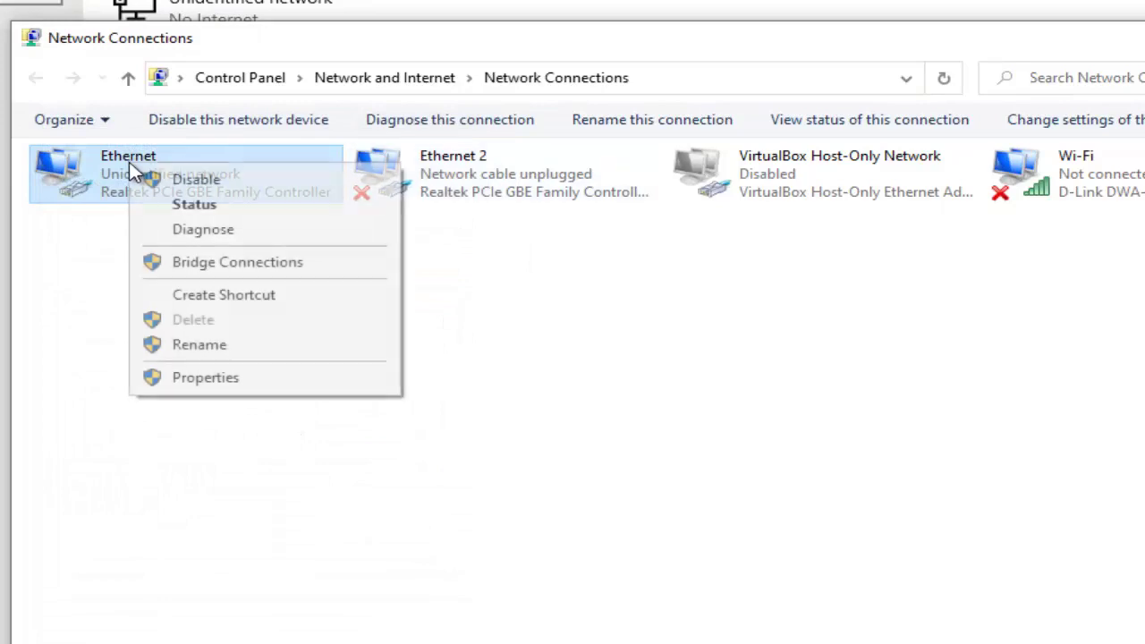
pyautogui.click(173, 205)
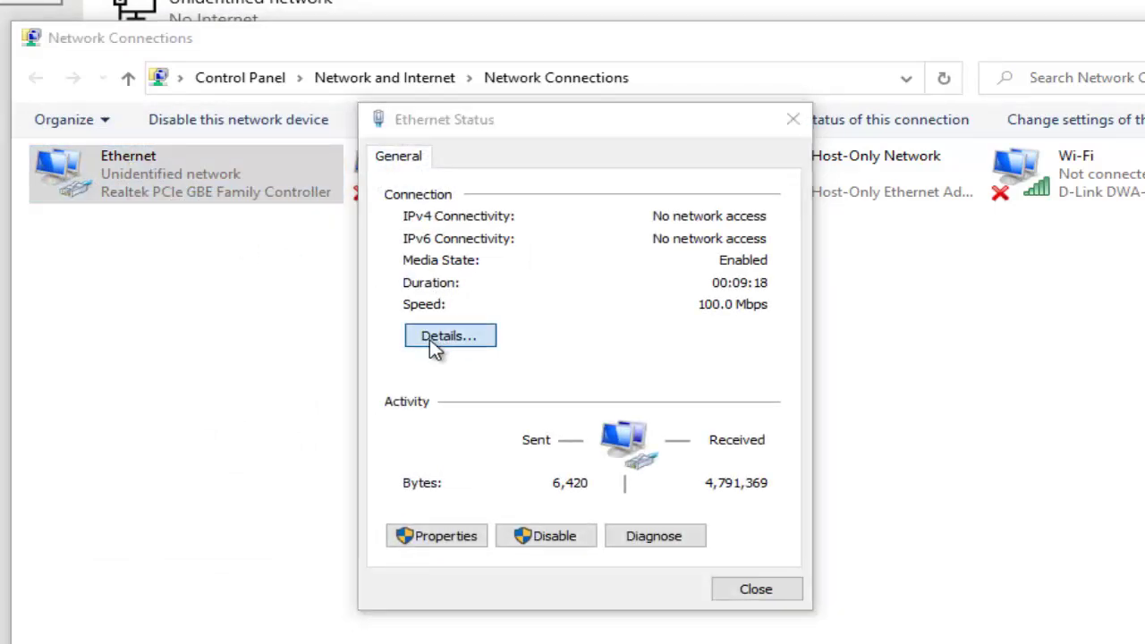
pyautogui.click(436, 338)
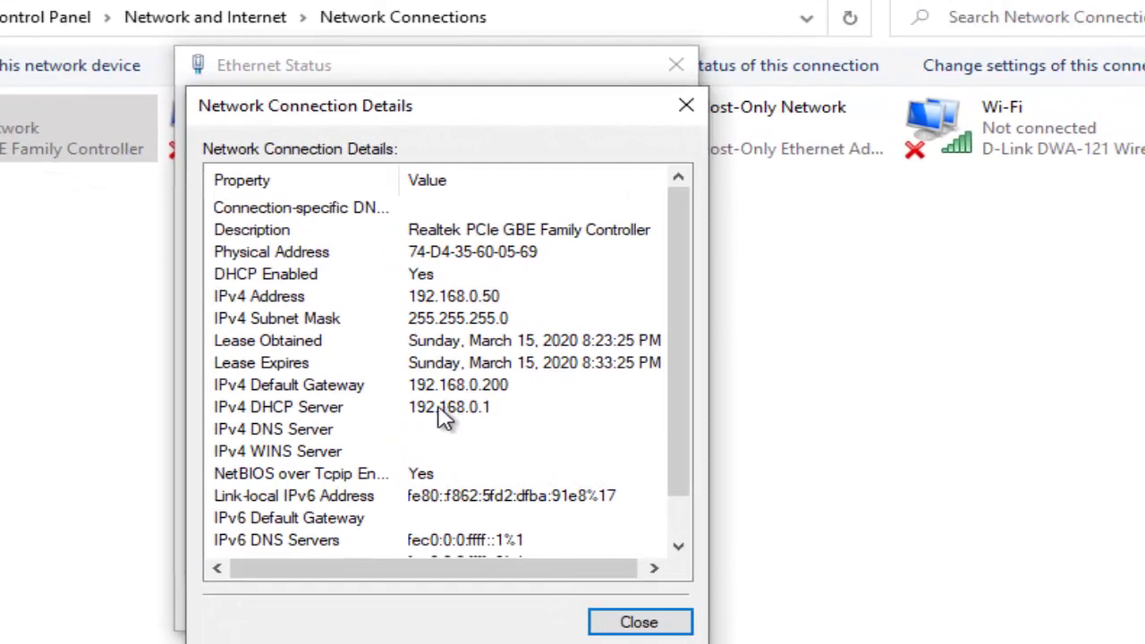
pyautogui.click(447, 416)
pyautogui.click(454, 302)
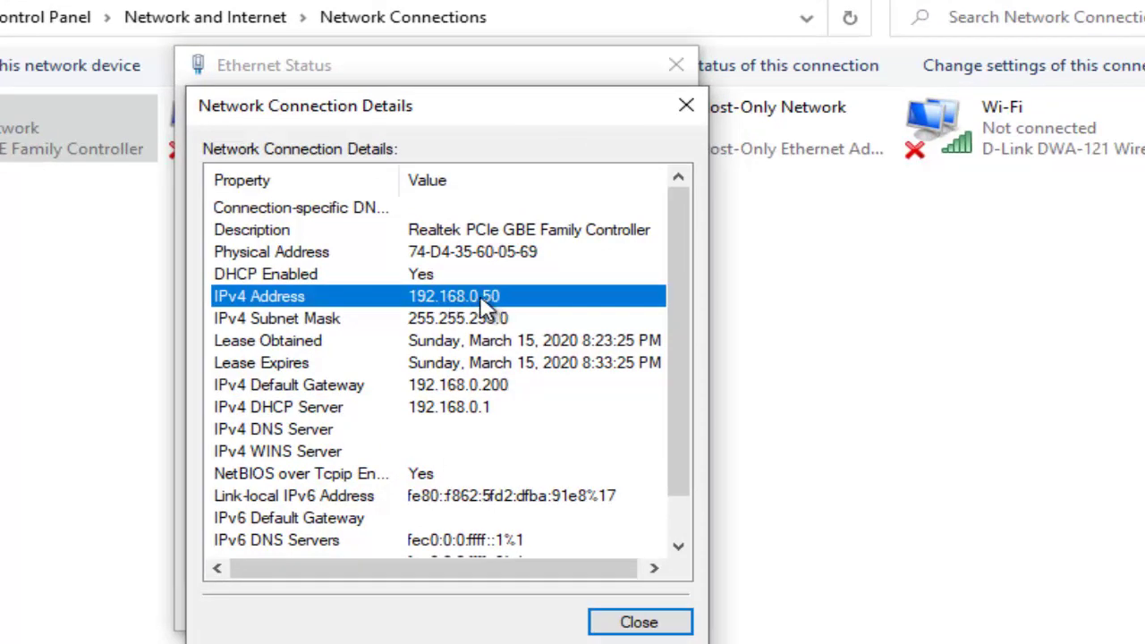
pyautogui.click(485, 386)
# Step: Close the Ethernet connection details and status, along with the Network Connections and Settings windows
pyautogui.click(686, 105)
pyautogui.click(675, 65)
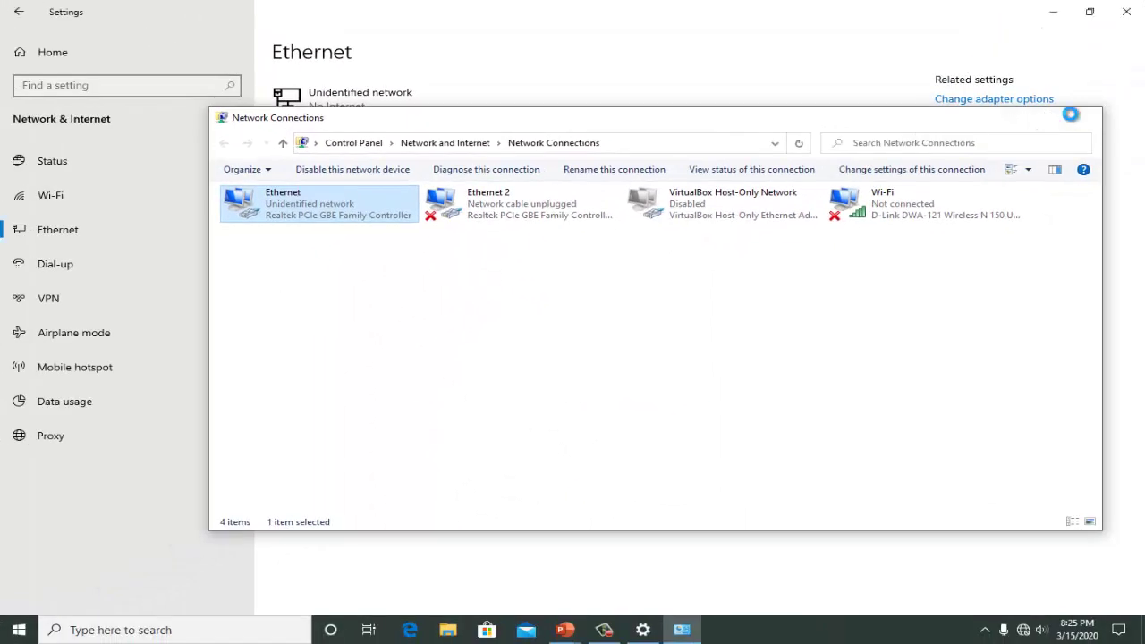
pyautogui.click(1073, 115)
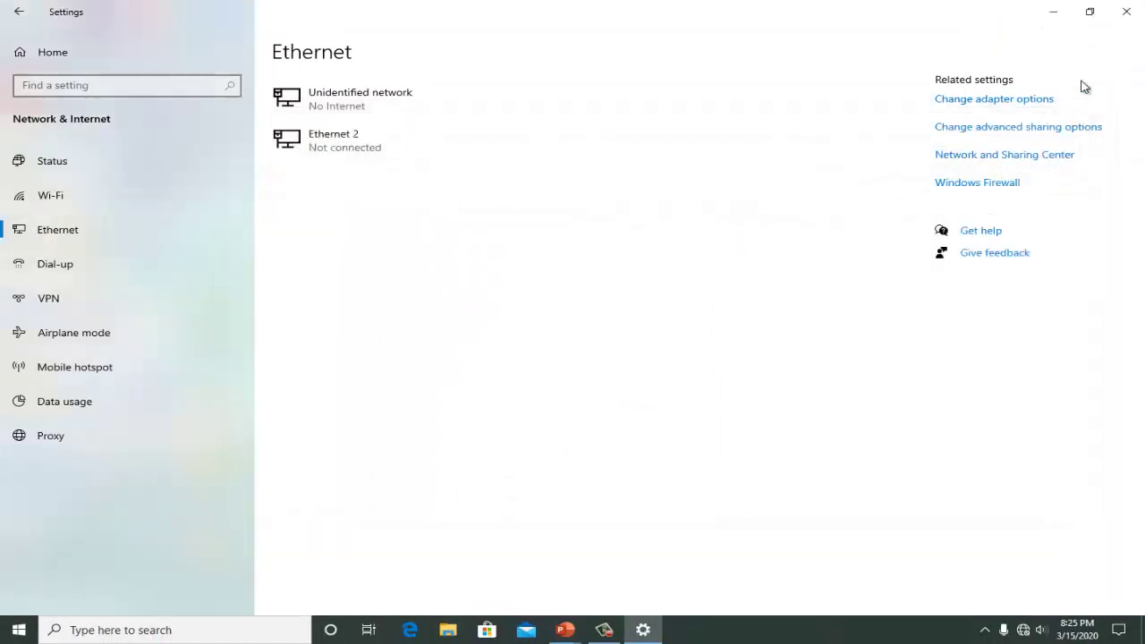
pyautogui.click(1126, 13)
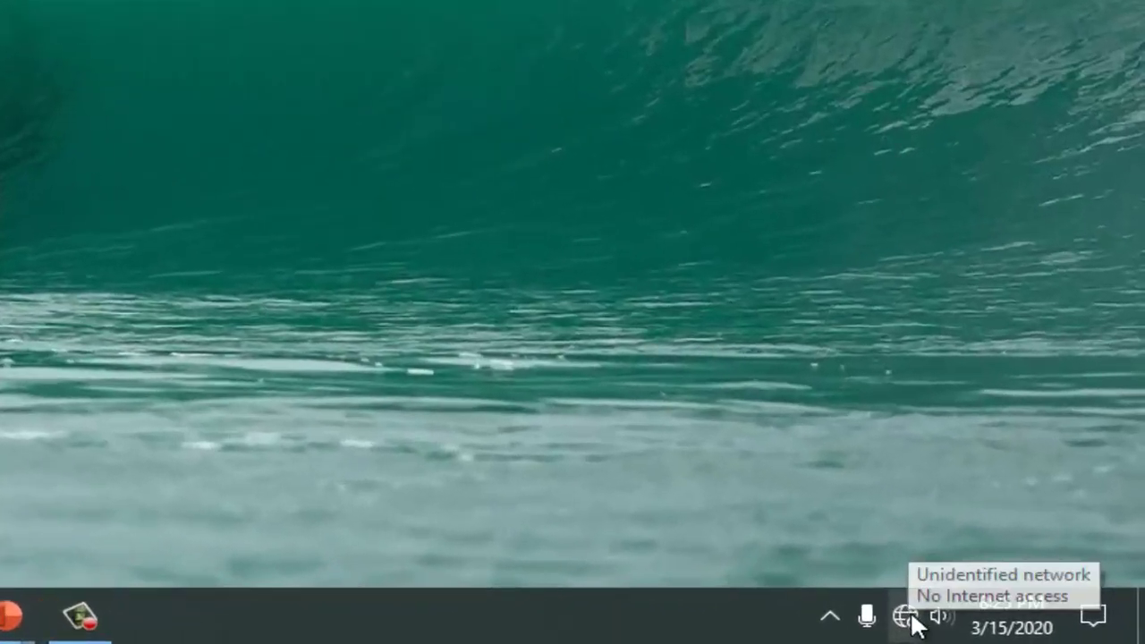
# Step: Check the list of available Wi-Fi networks and switch back to the network diagram in PowerPoint
pyautogui.click(1022, 630)
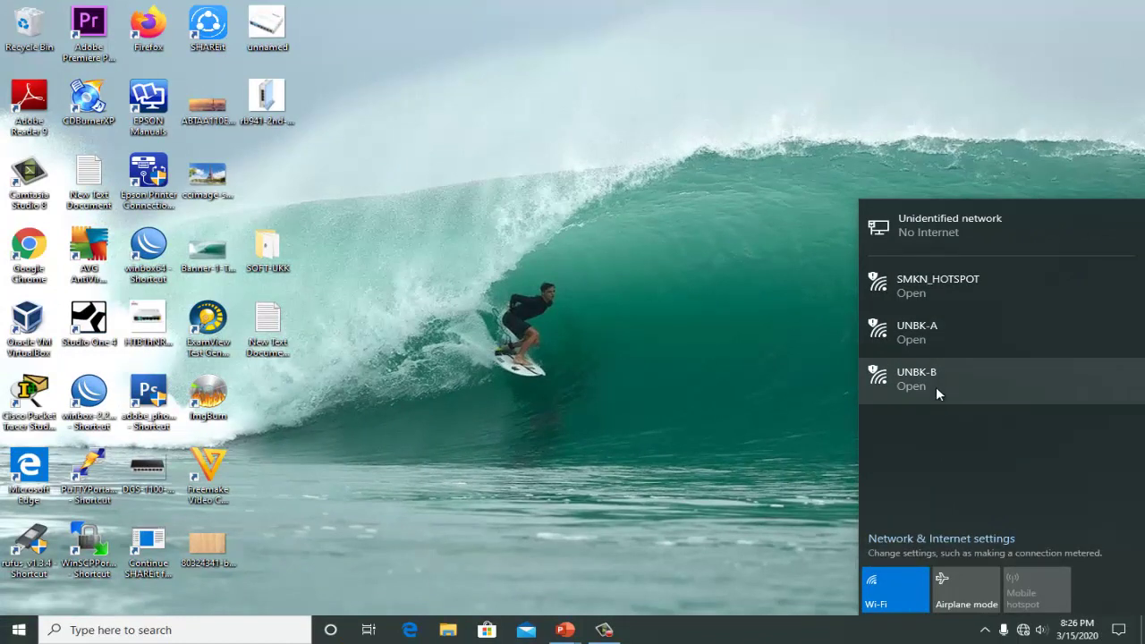
pyautogui.click(814, 416)
pyautogui.moveTo(565, 630)
pyautogui.click(630, 570)
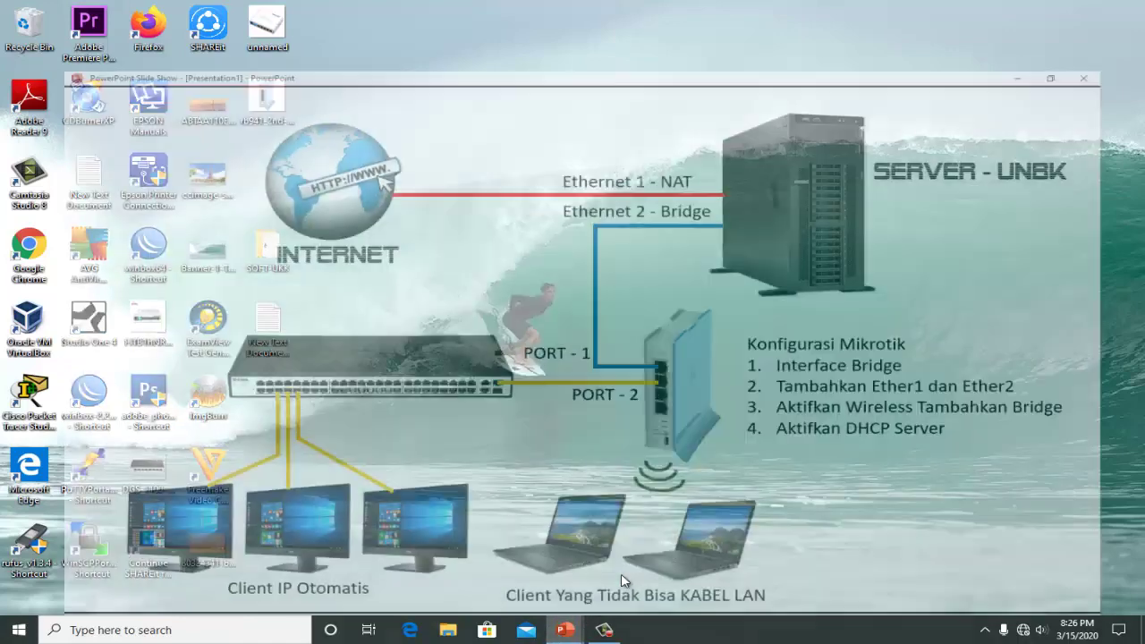